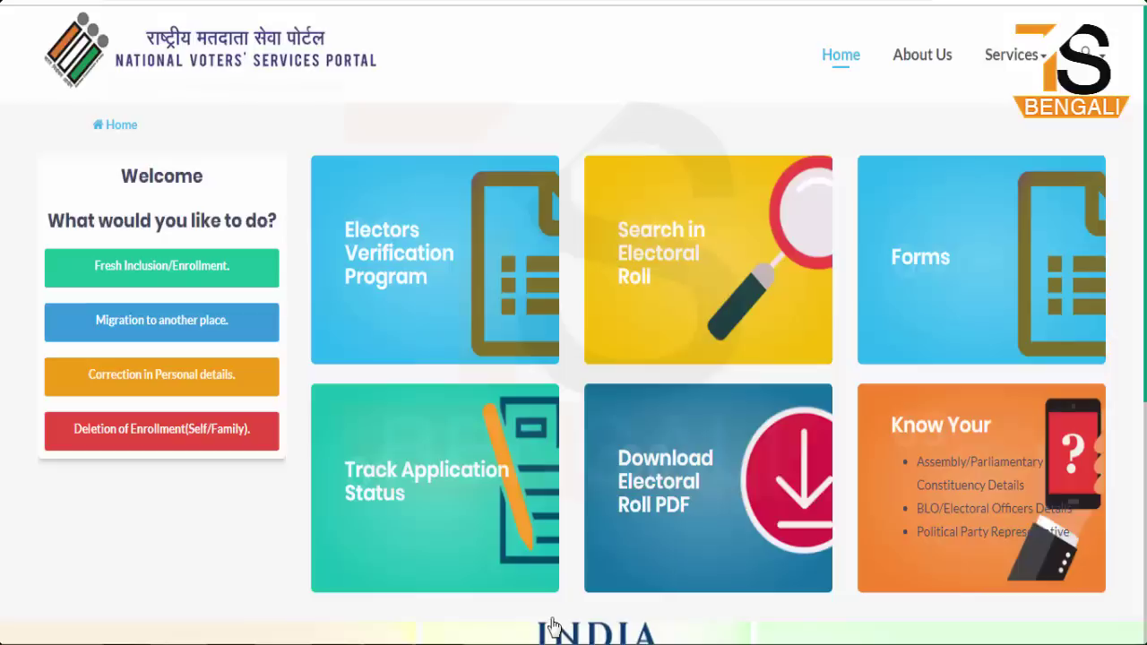
# Open the application status tracking page and examine its reference ID search
pyautogui.moveTo(315, 403)
pyautogui.mouseDown()
pyautogui.moveTo(514, 567)
pyautogui.moveTo(563, 577)
pyautogui.mouseUp()
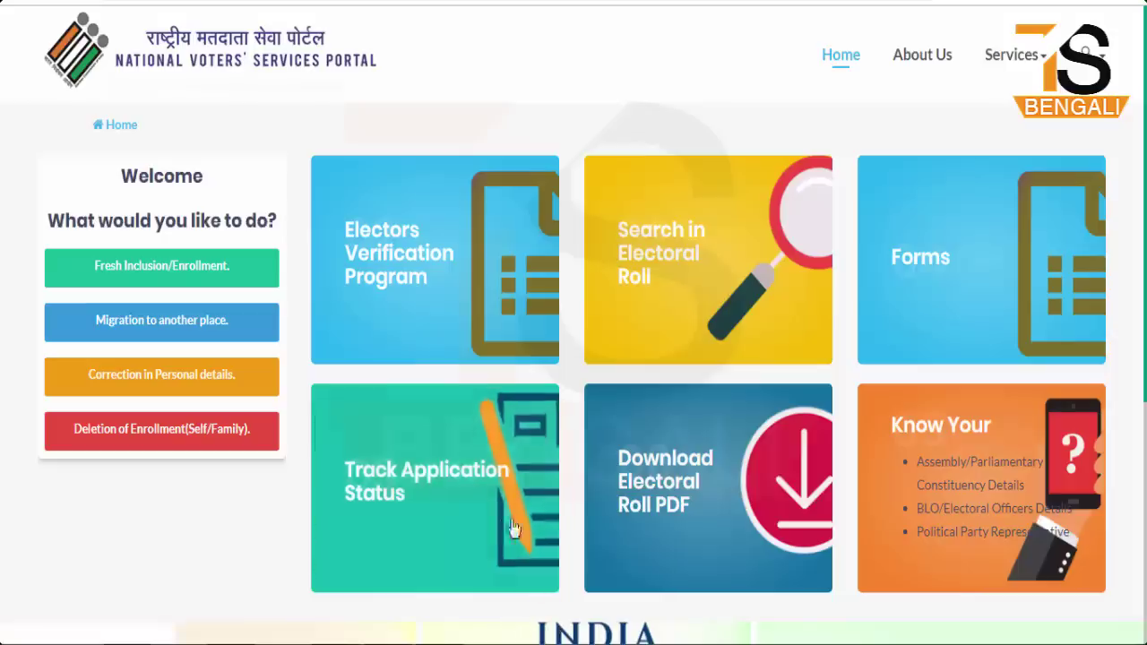
pyautogui.click(461, 471)
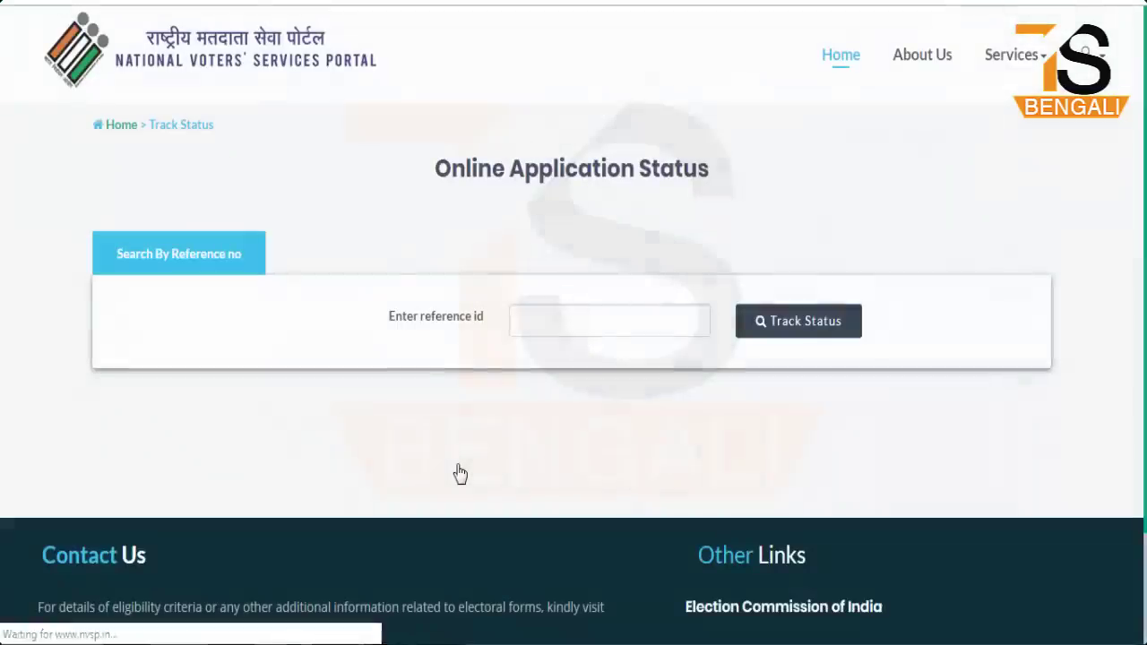
pyautogui.moveTo(508, 306)
pyautogui.mouseDown()
pyautogui.moveTo(556, 340)
pyautogui.moveTo(591, 335)
pyautogui.mouseUp()
pyautogui.moveTo(736, 303); pyautogui.dragTo(861, 340)
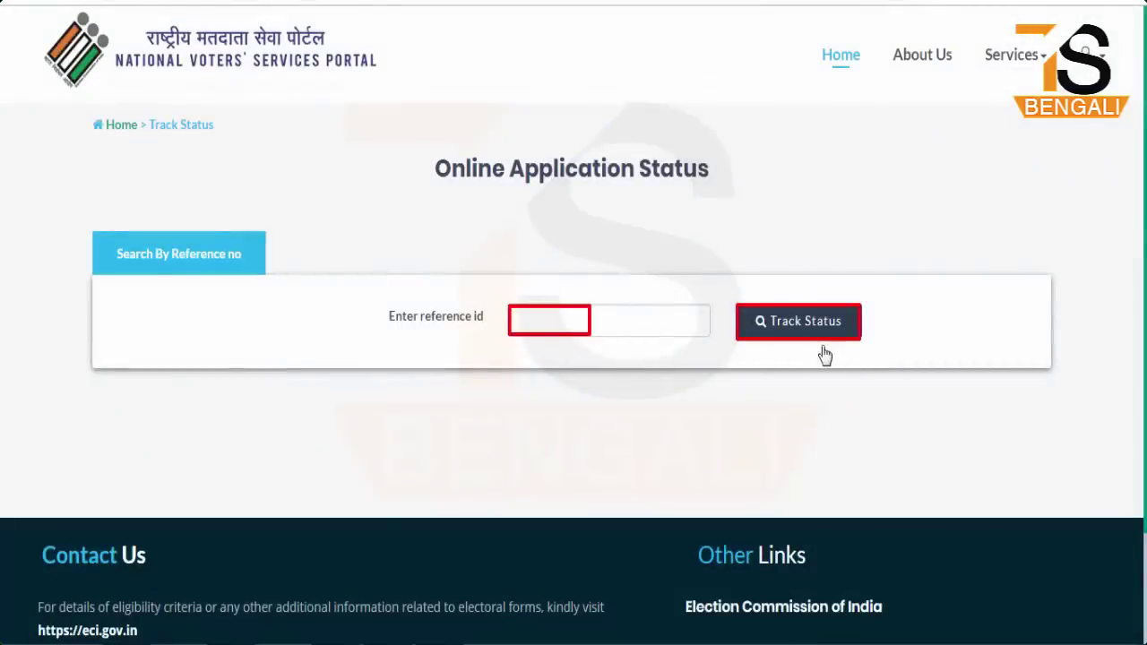
pyautogui.press('Escape')
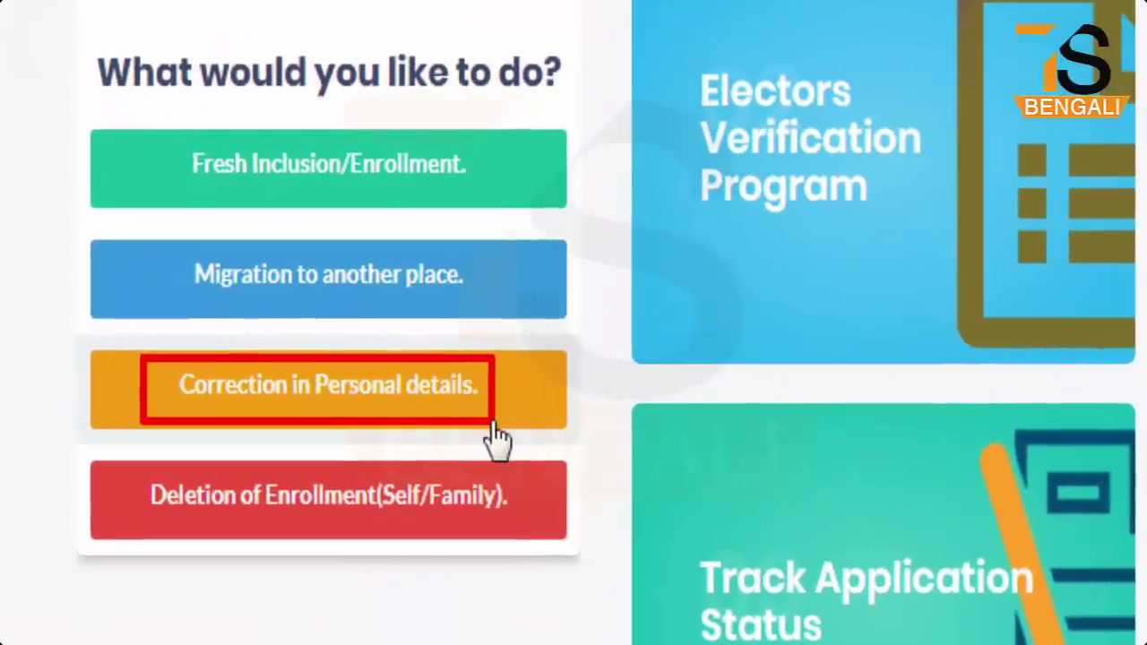
# Open the personal details correction form for Self and set the form language to English
pyautogui.click(421, 397)
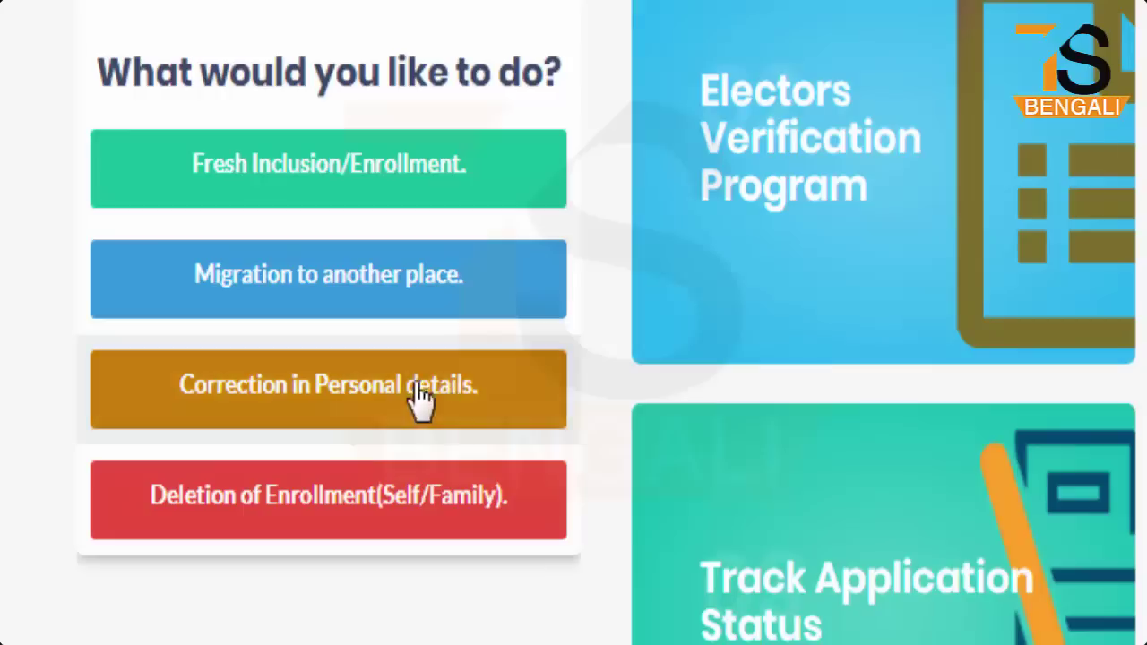
pyautogui.click(407, 399)
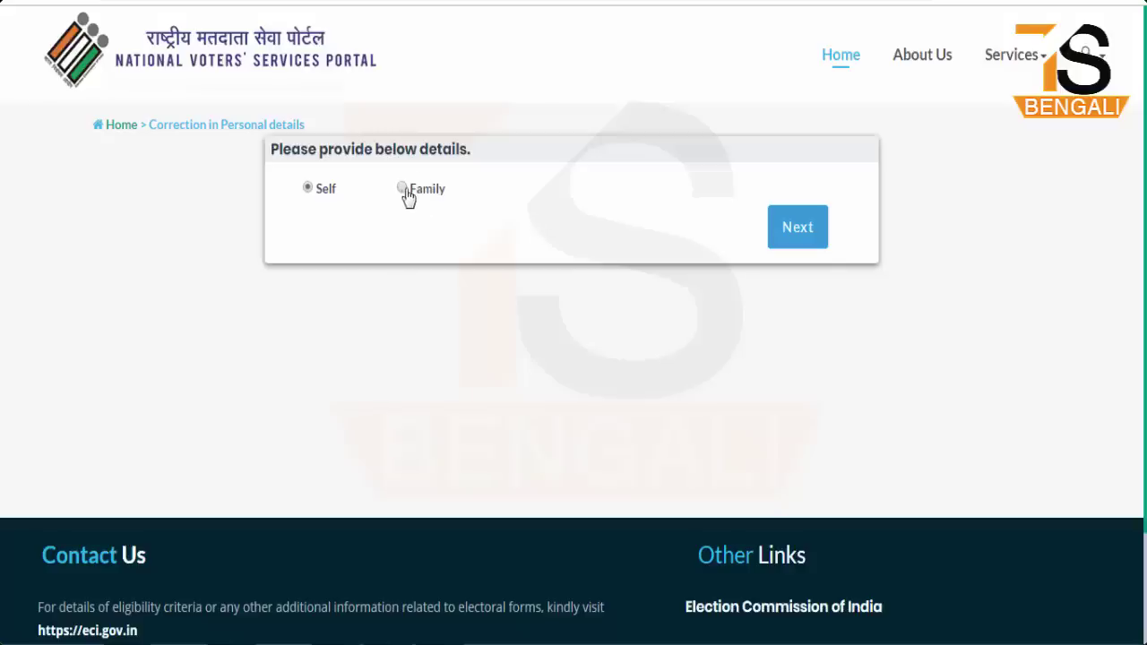
pyautogui.click(798, 230)
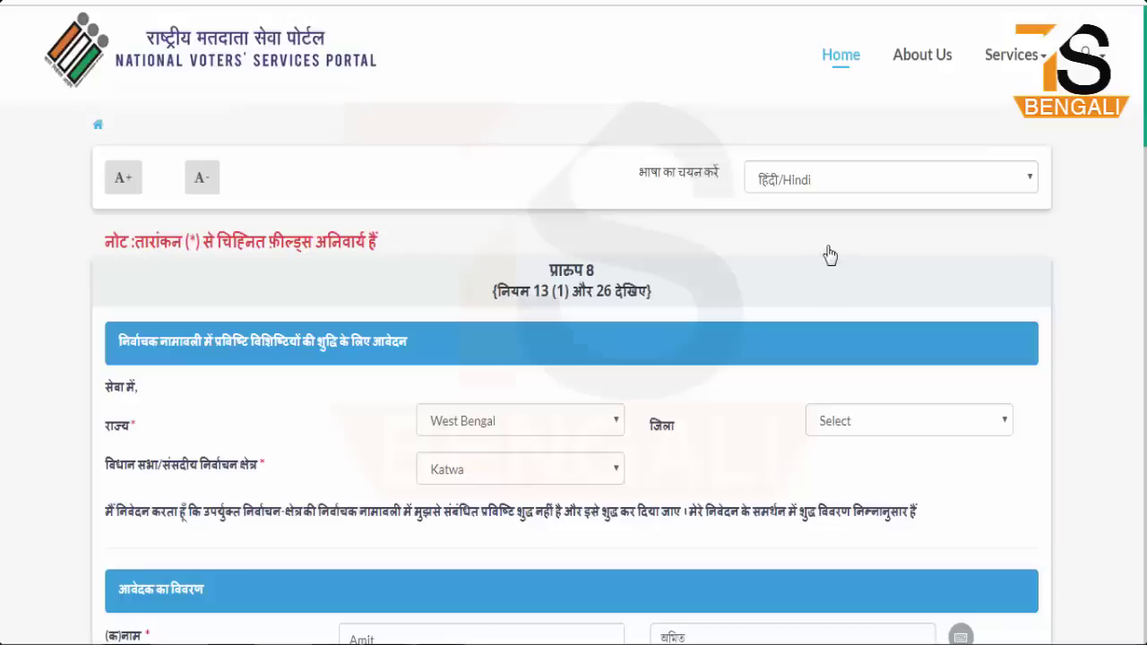
pyautogui.click(834, 193)
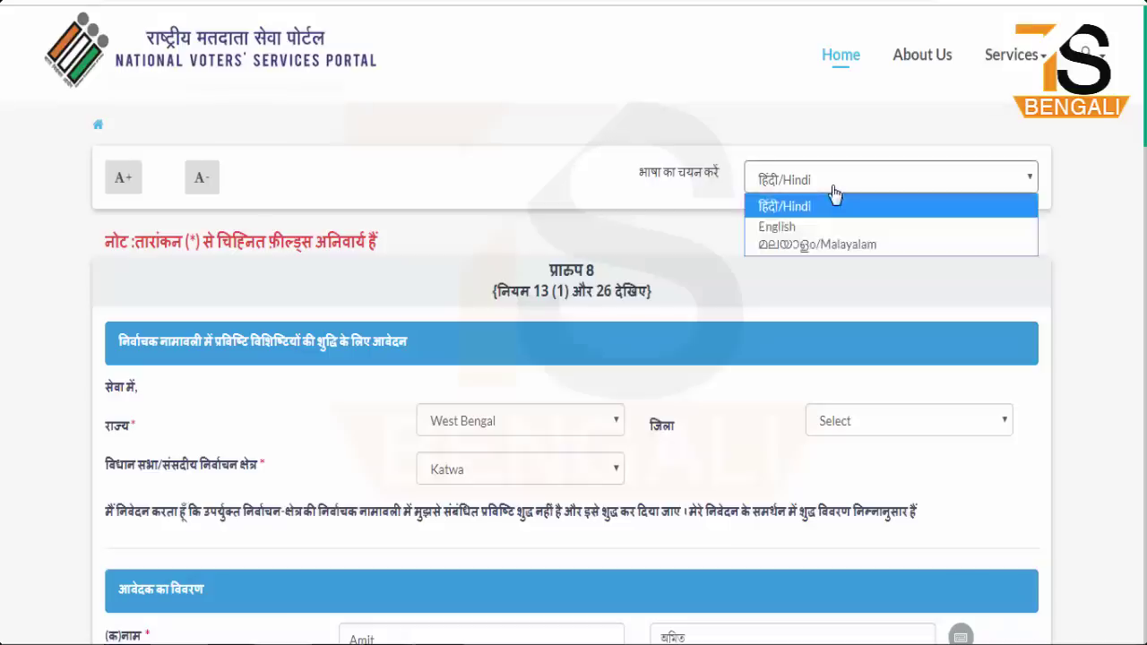
pyautogui.click(808, 231)
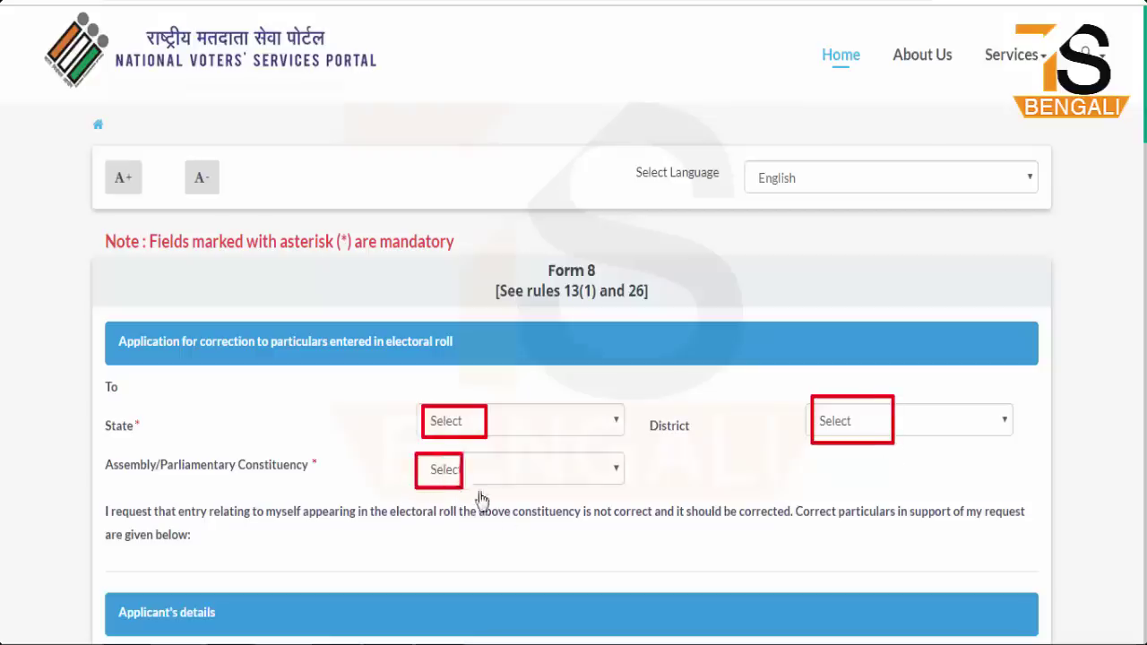
# Mark Date of Birth as the entry to correct and go to its correction field
pyautogui.scroll(-5, 538, 358)
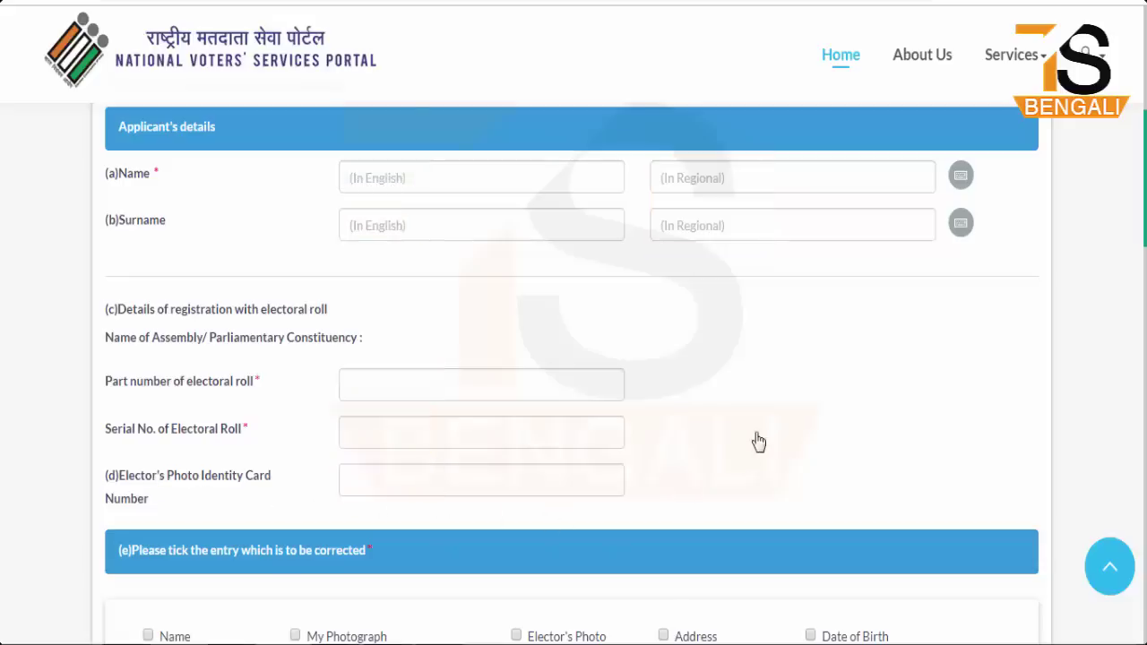
pyautogui.scroll(-5, 755, 440)
pyautogui.scroll(-1, 757, 447)
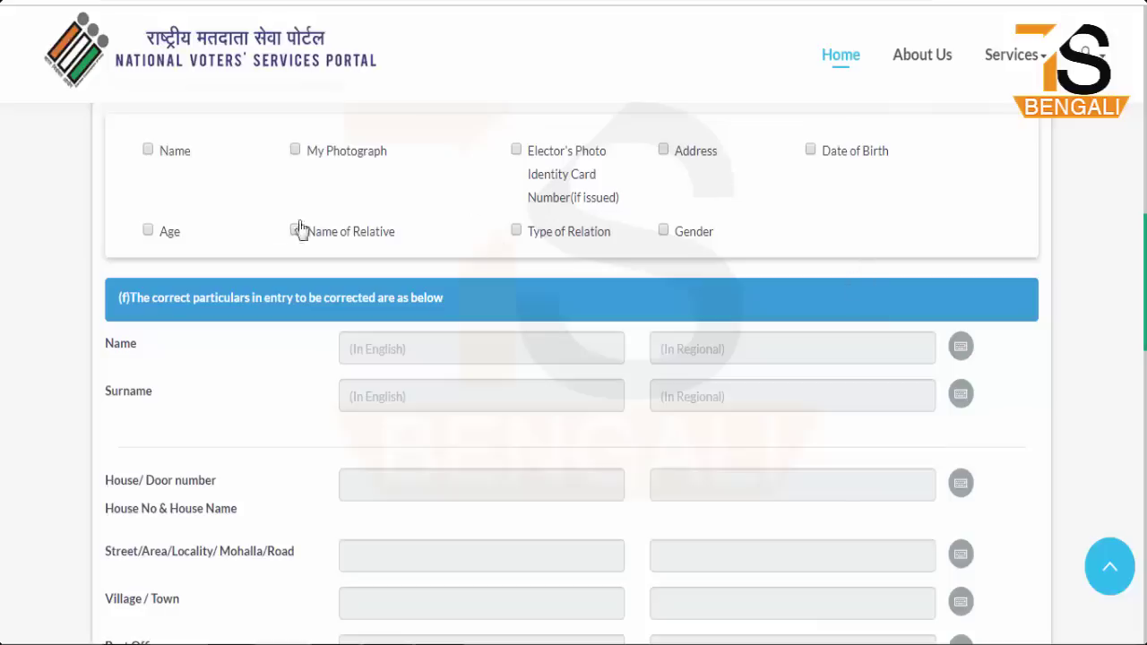
pyautogui.scroll(-4, 740, 391)
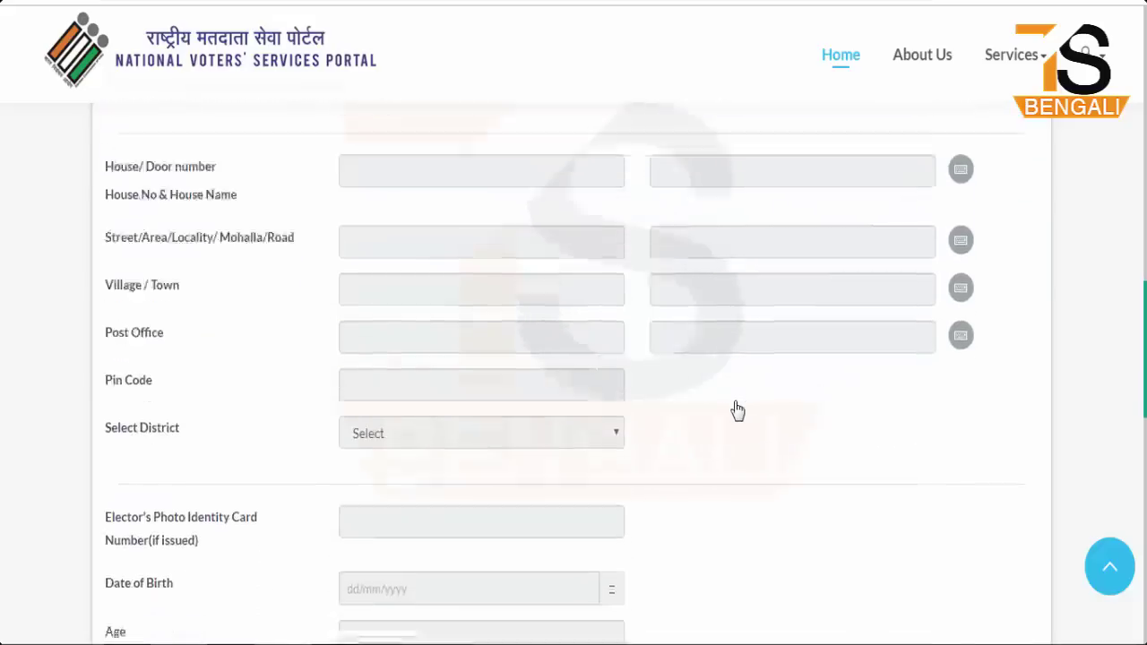
pyautogui.scroll(-1, 737, 410)
pyautogui.scroll(1, 736, 410)
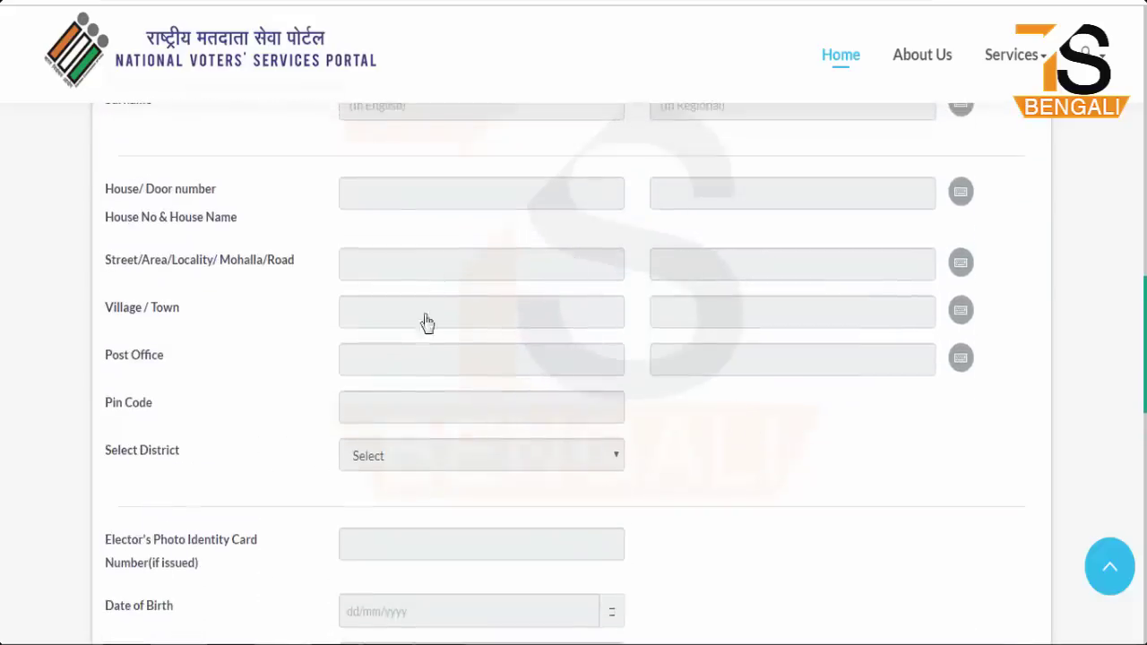
pyautogui.scroll(3, 691, 343)
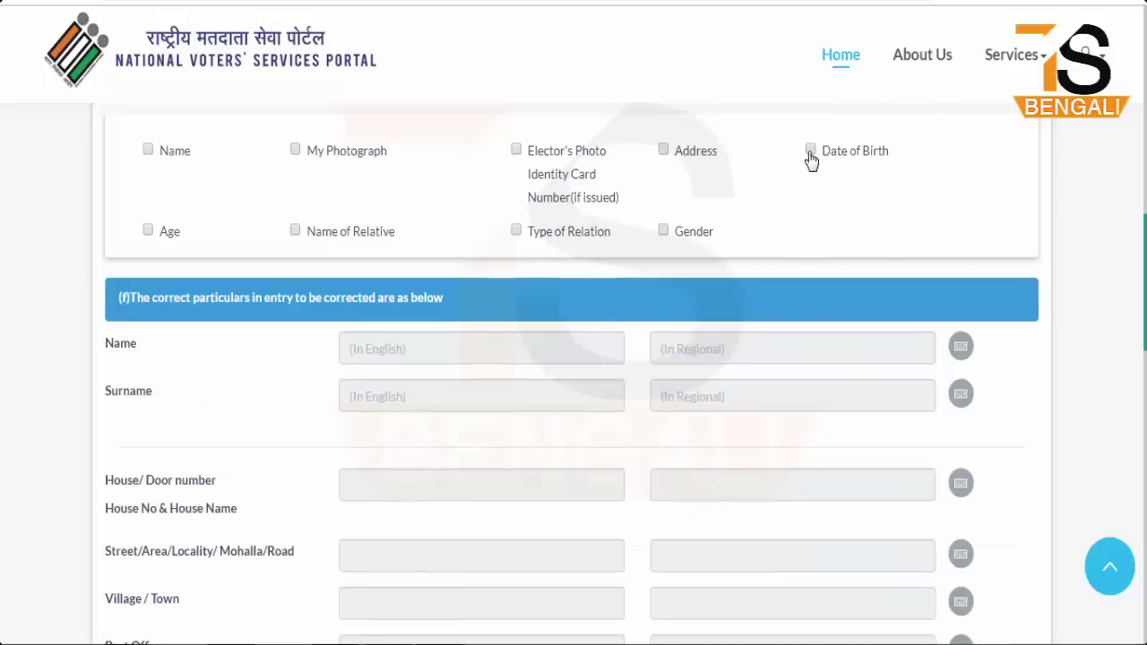
pyautogui.scroll(-6, 939, 338)
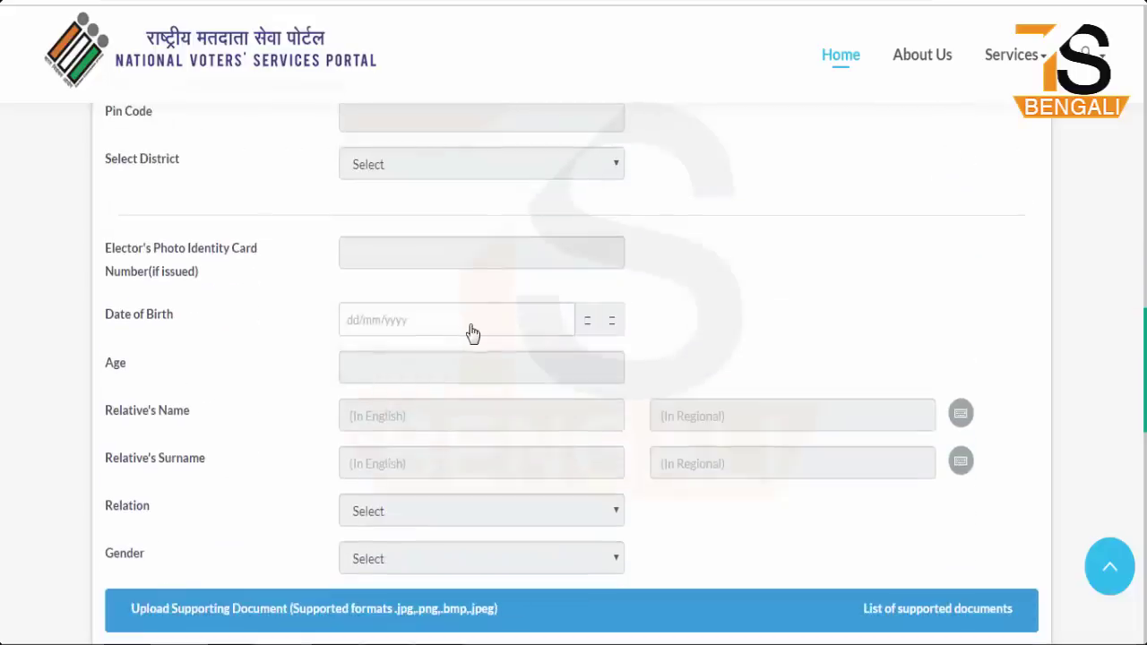
pyautogui.click(350, 320)
pyautogui.moveTo(349, 319); pyautogui.dragTo(445, 350)
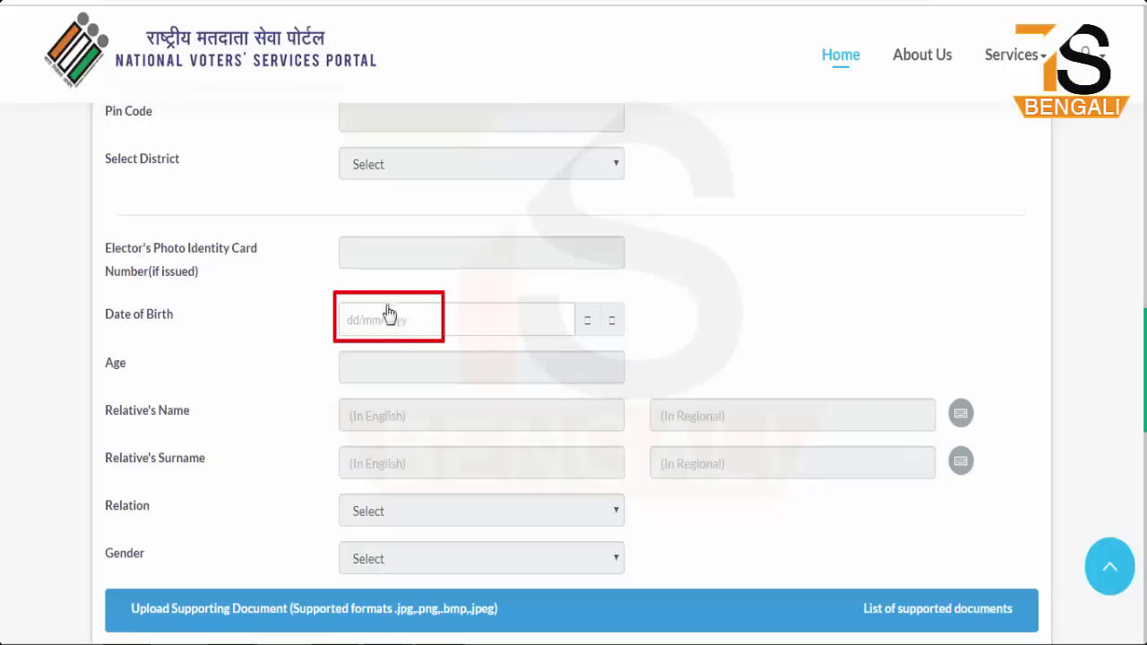
# Set the age proof's document type to Marksheet of class 10 or 8 or 5
pyautogui.scroll(-4, 112, 320)
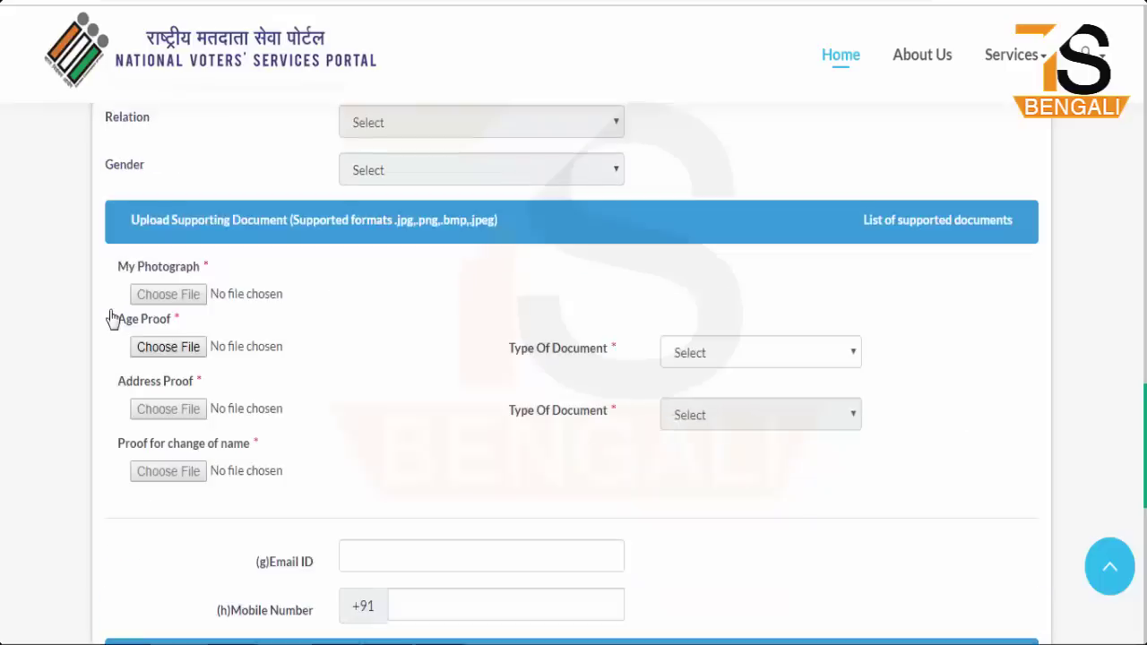
pyautogui.moveTo(108, 308); pyautogui.dragTo(227, 365)
pyautogui.click(738, 362)
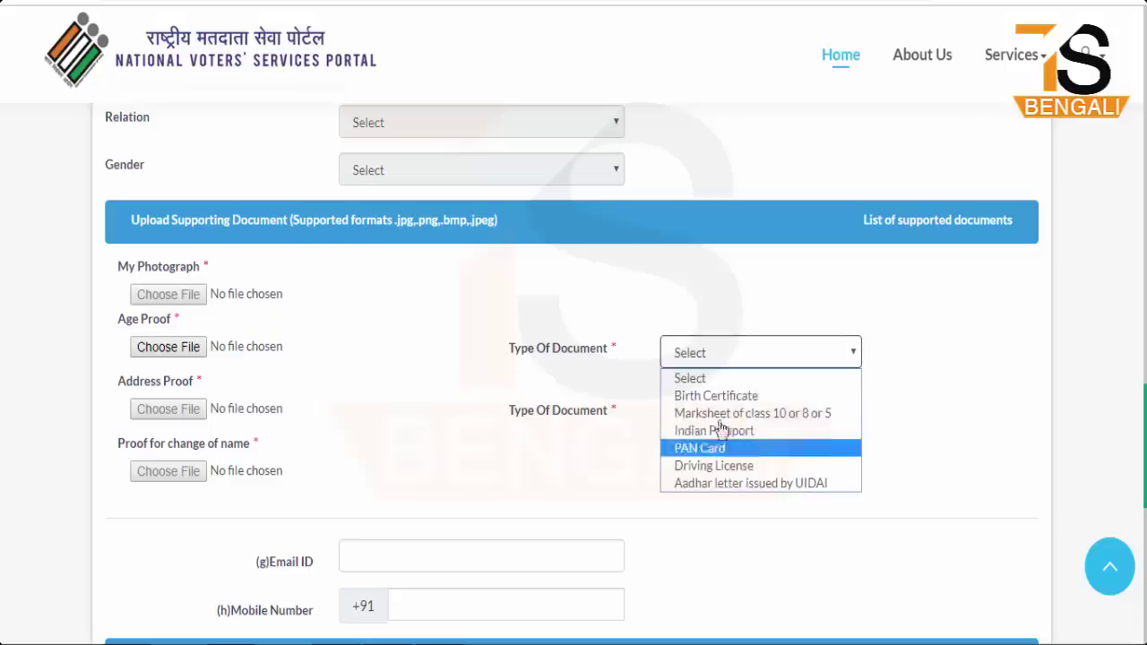
pyautogui.click(723, 414)
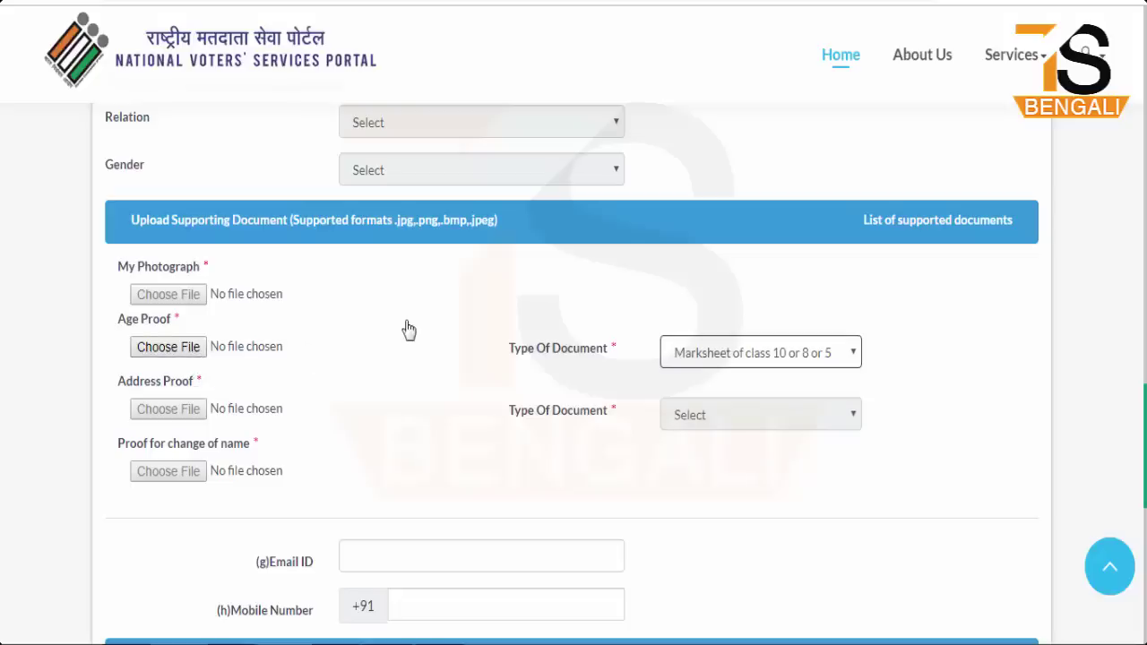
# Review the photograph, address and name-change proof uploads, the contact fields, and the declaration with its captcha
pyautogui.moveTo(108, 250)
pyautogui.mouseDown()
pyautogui.moveTo(134, 280)
pyautogui.moveTo(223, 314)
pyautogui.mouseUp()
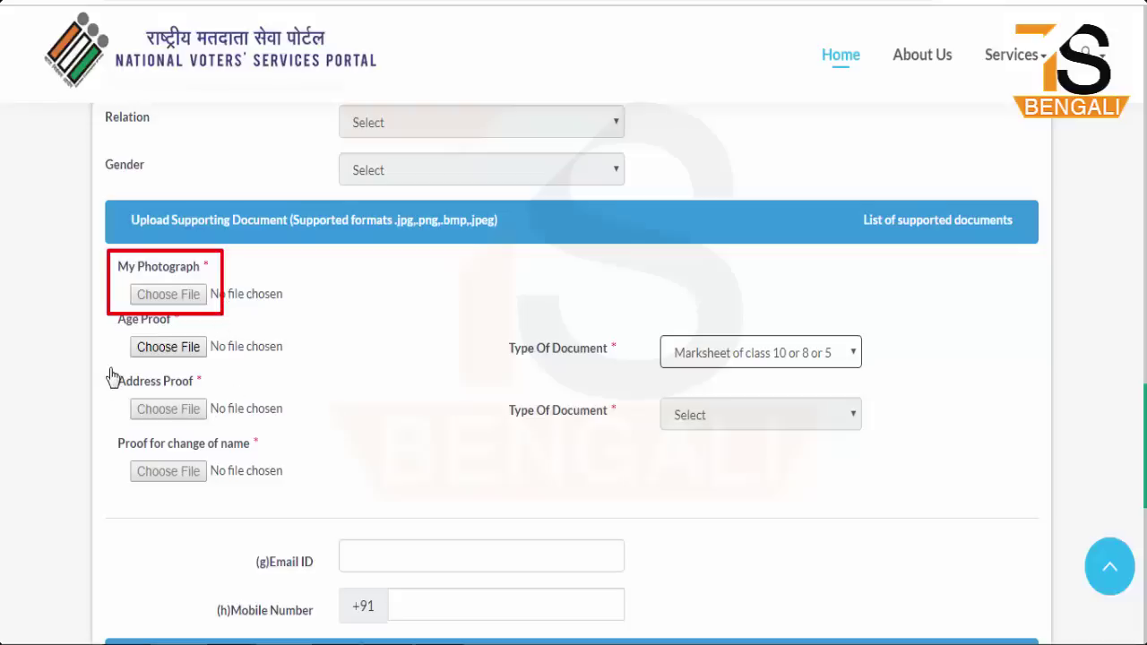
pyautogui.moveTo(111, 378)
pyautogui.mouseDown()
pyautogui.moveTo(190, 427)
pyautogui.moveTo(228, 430)
pyautogui.mouseUp()
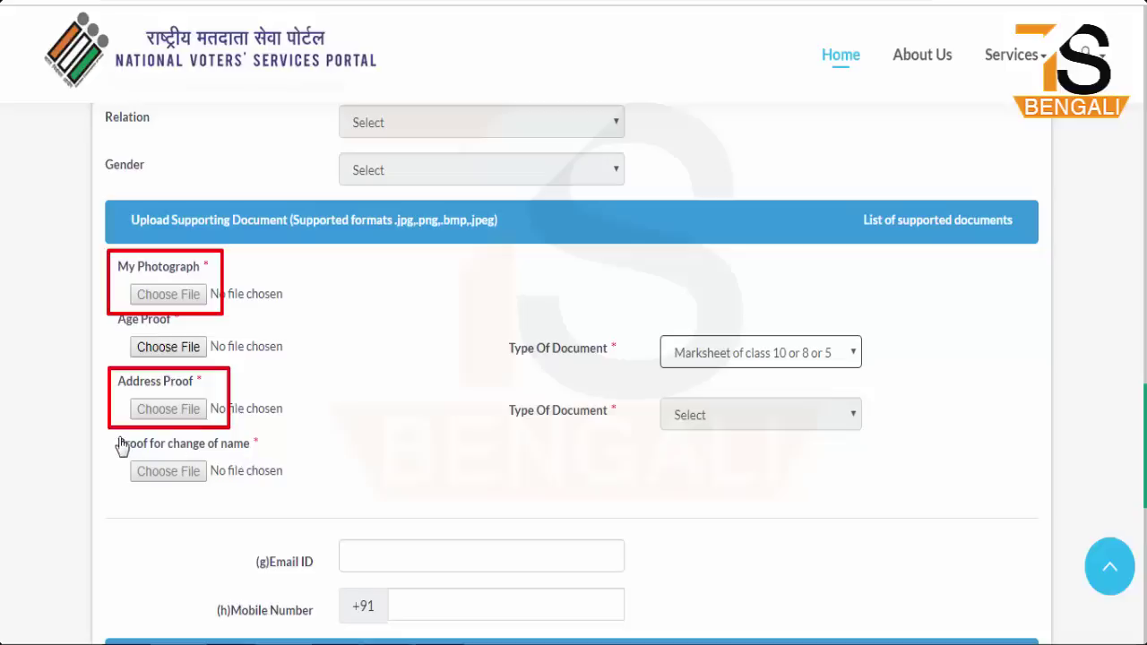
pyautogui.moveTo(117, 436)
pyautogui.mouseDown()
pyautogui.moveTo(163, 483)
pyautogui.moveTo(290, 494)
pyautogui.mouseUp()
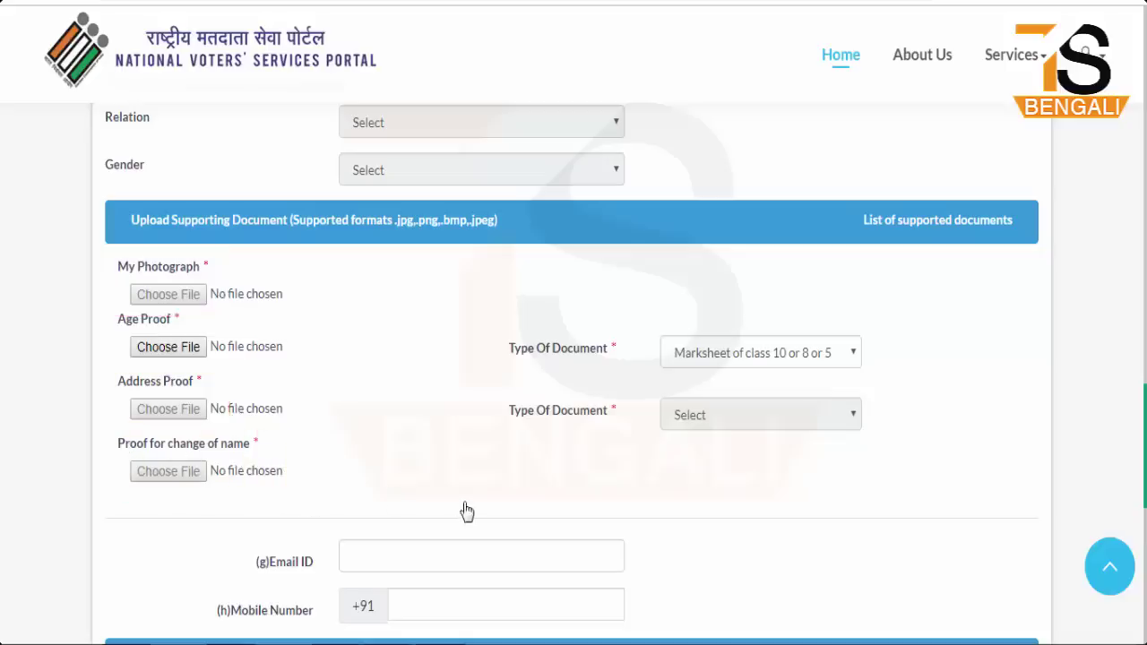
pyautogui.scroll(-2, 466, 509)
pyautogui.scroll(-1, 466, 509)
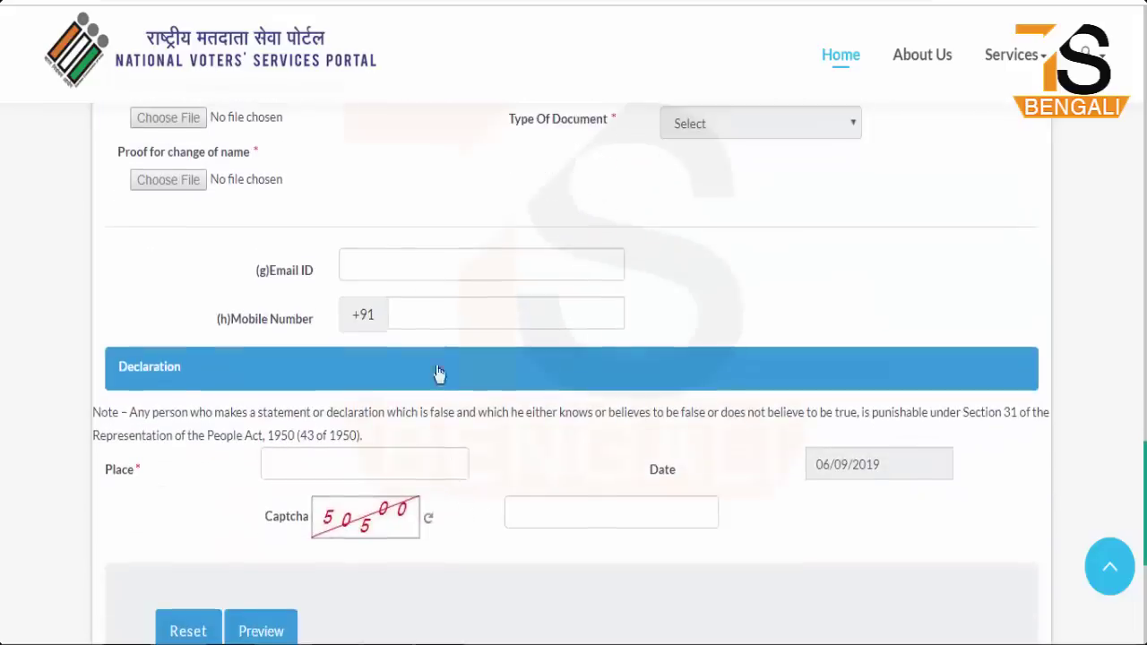
pyautogui.scroll(-1, 481, 509)
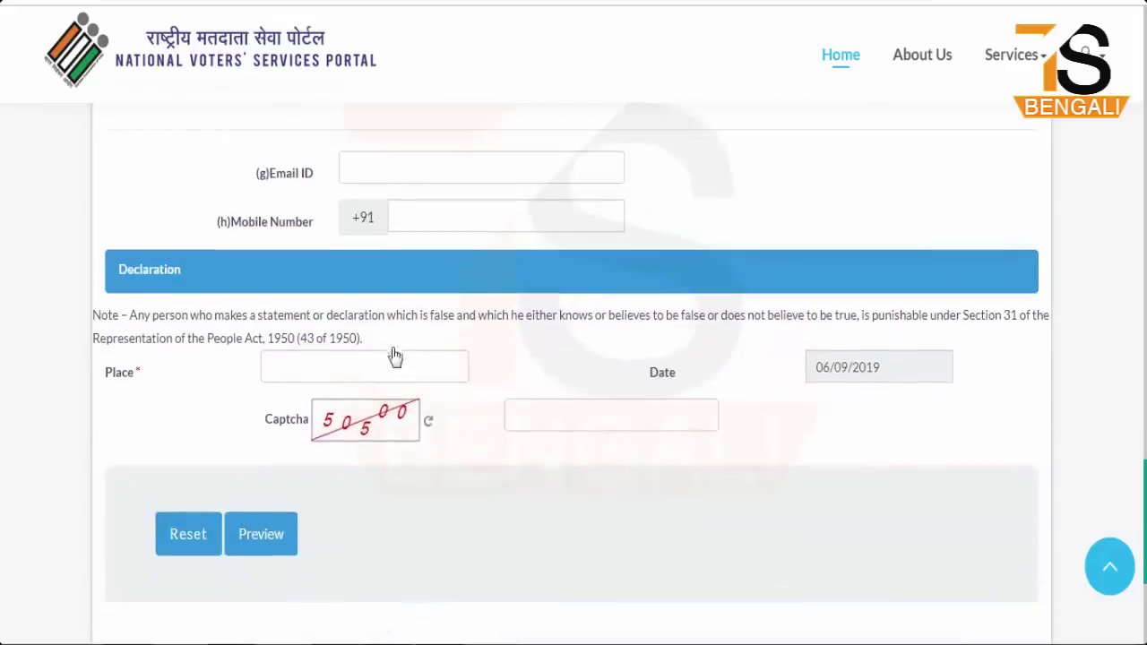
pyautogui.moveTo(504, 396); pyautogui.dragTo(601, 440)
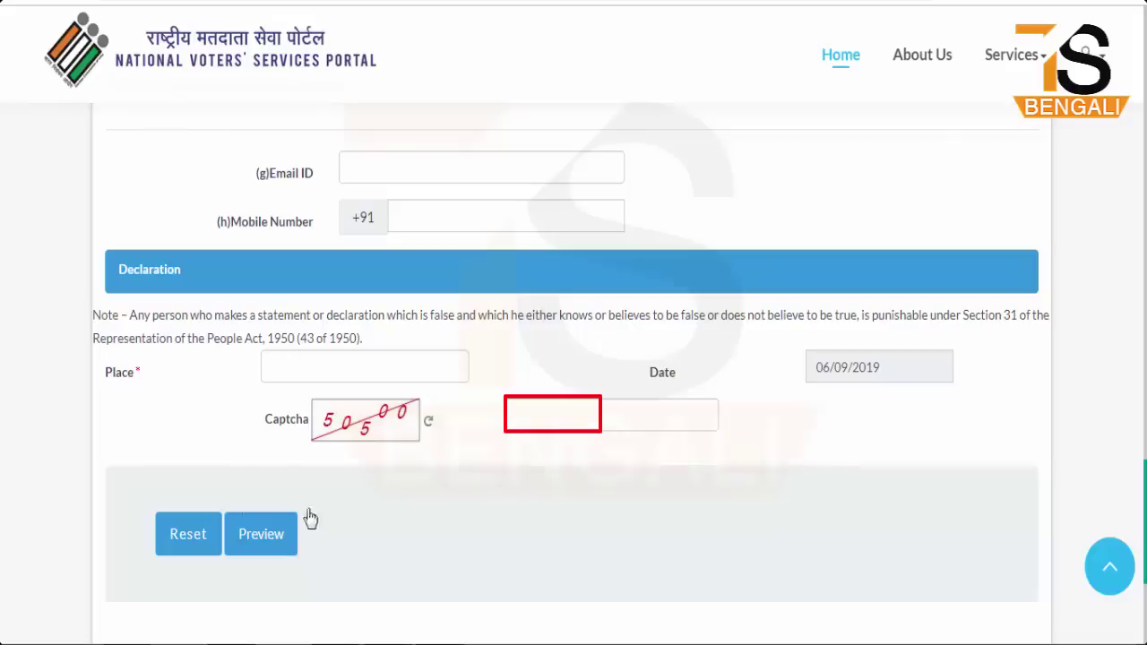
# Preview the completed Form 8 correction application and submit it
pyautogui.moveTo(232, 511)
pyautogui.mouseDown()
pyautogui.moveTo(255, 551)
pyautogui.moveTo(296, 557)
pyautogui.mouseUp()
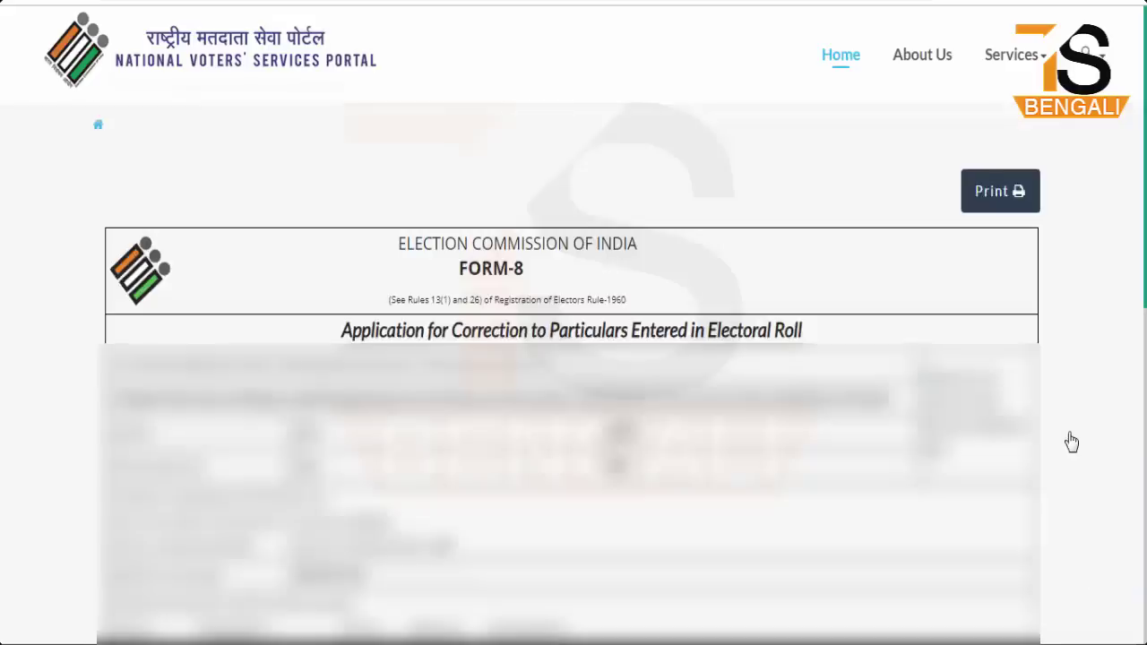
pyautogui.moveTo(93, 159)
pyautogui.mouseDown()
pyautogui.moveTo(941, 535)
pyautogui.moveTo(1074, 640)
pyautogui.mouseUp()
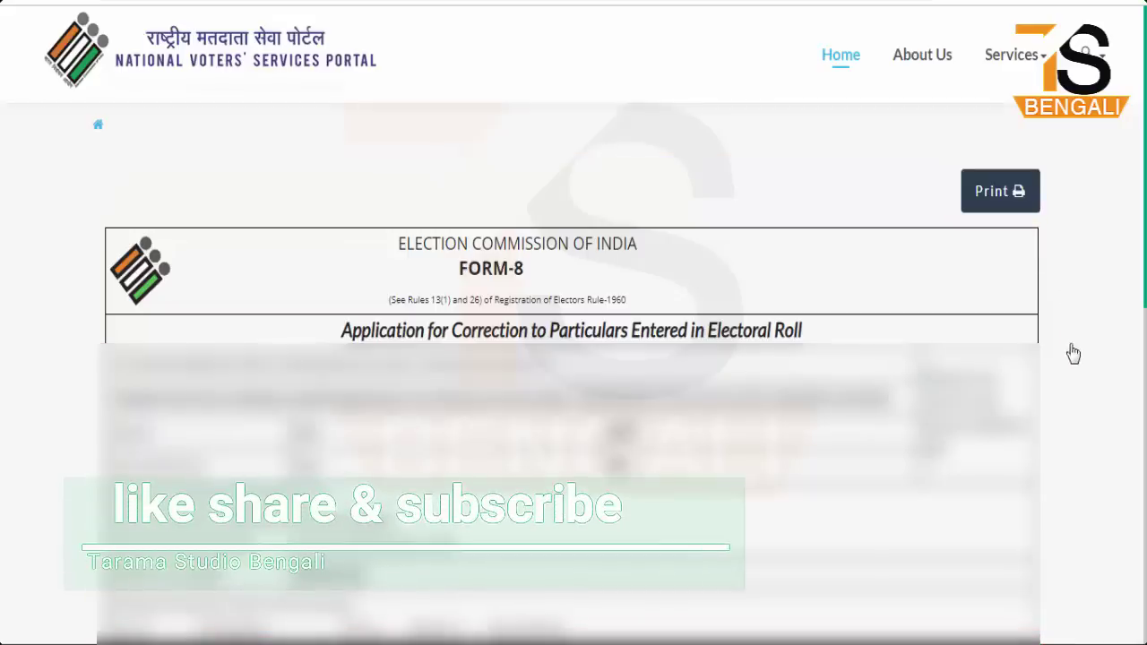
pyautogui.scroll(-10, 1067, 350)
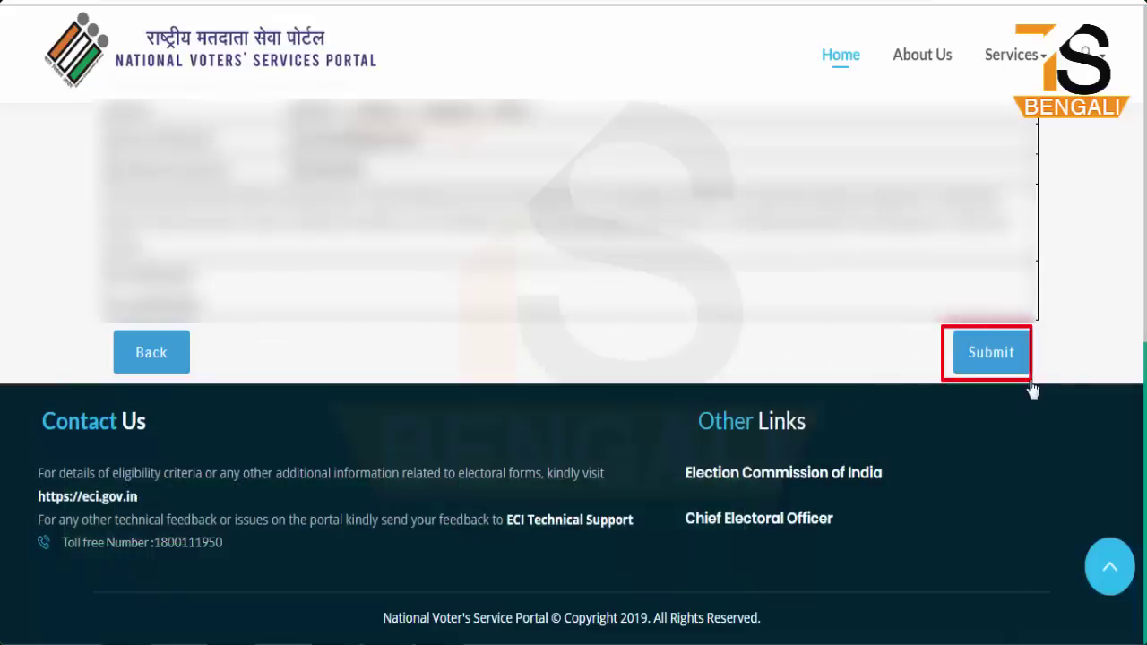
pyautogui.click(1000, 367)
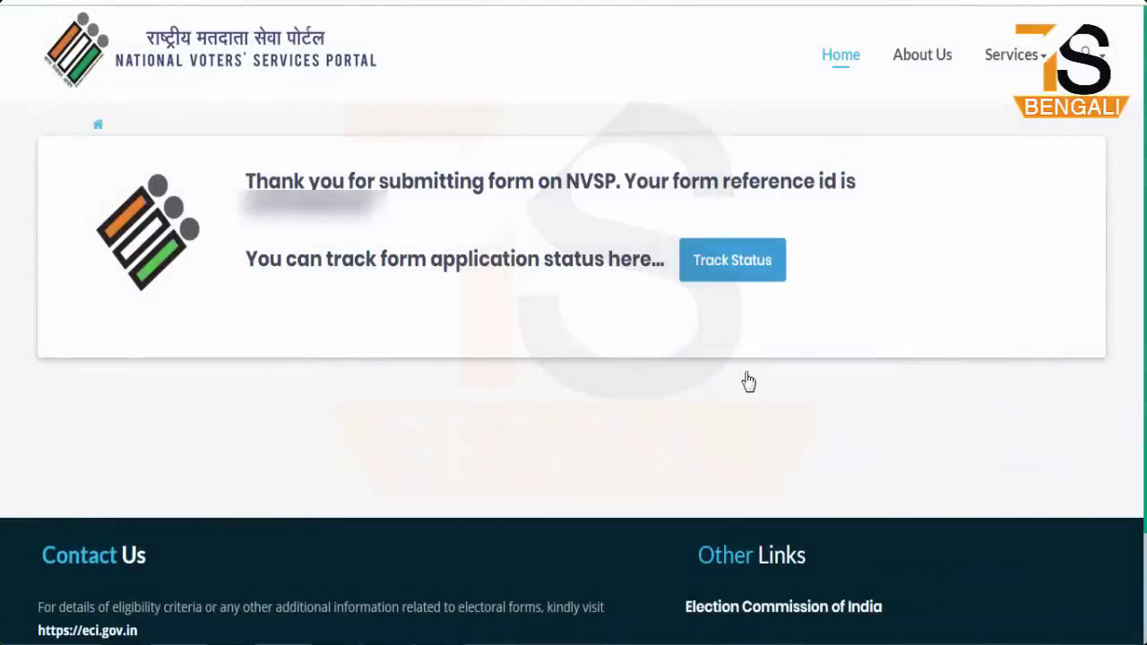
# Copy the form reference ID from the submission confirmation and track the application's status with it
pyautogui.moveTo(232, 157); pyautogui.dragTo(873, 231)
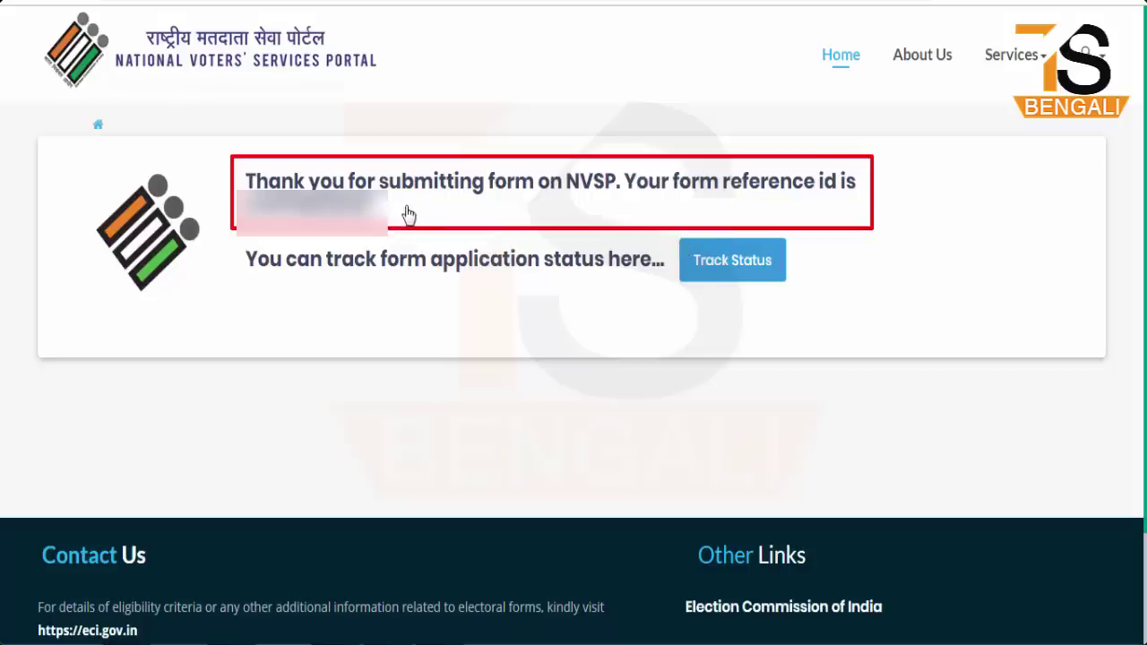
pyautogui.moveTo(388, 215); pyautogui.dragTo(242, 223)
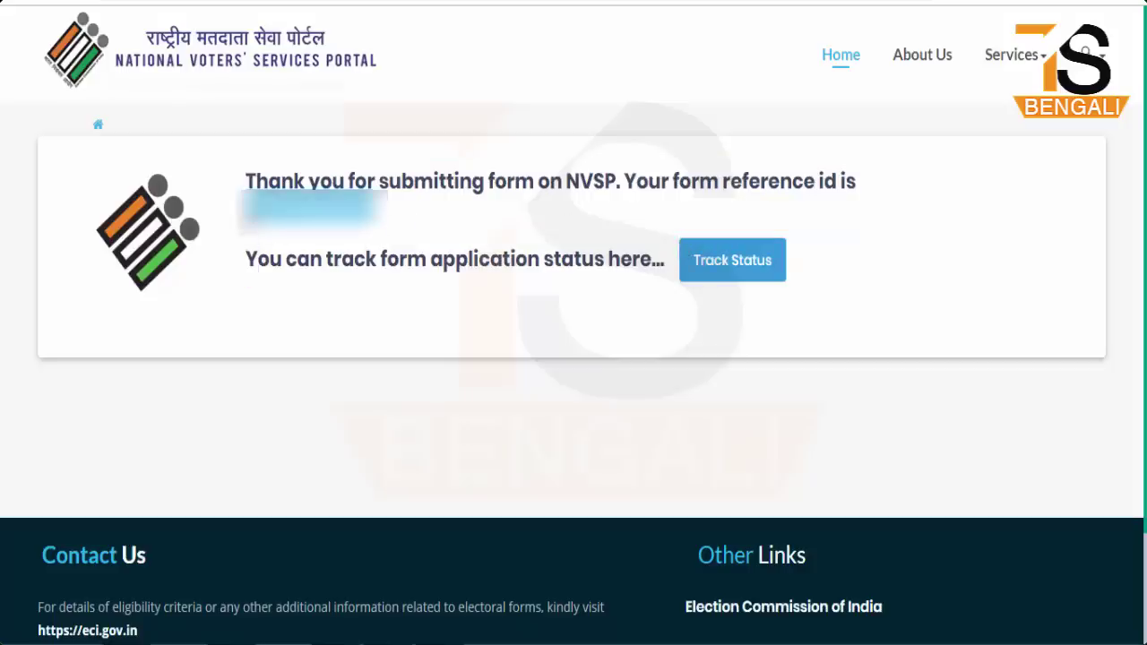
pyautogui.click(733, 264)
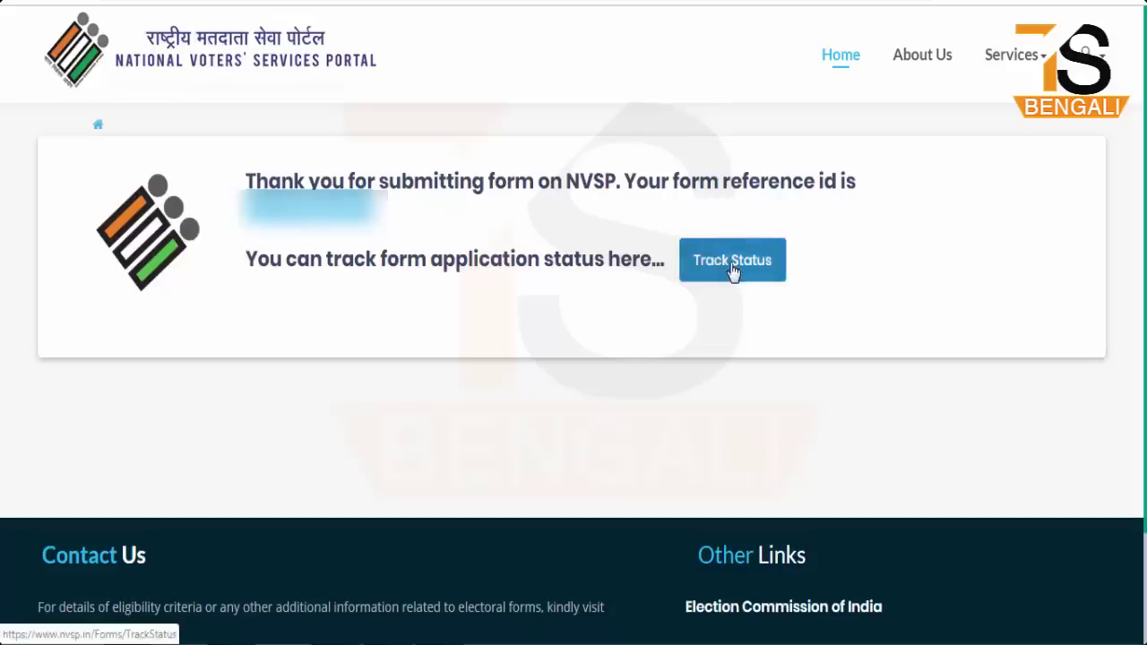
pyautogui.click(601, 322)
pyautogui.hotkey('ctrl', 'v')
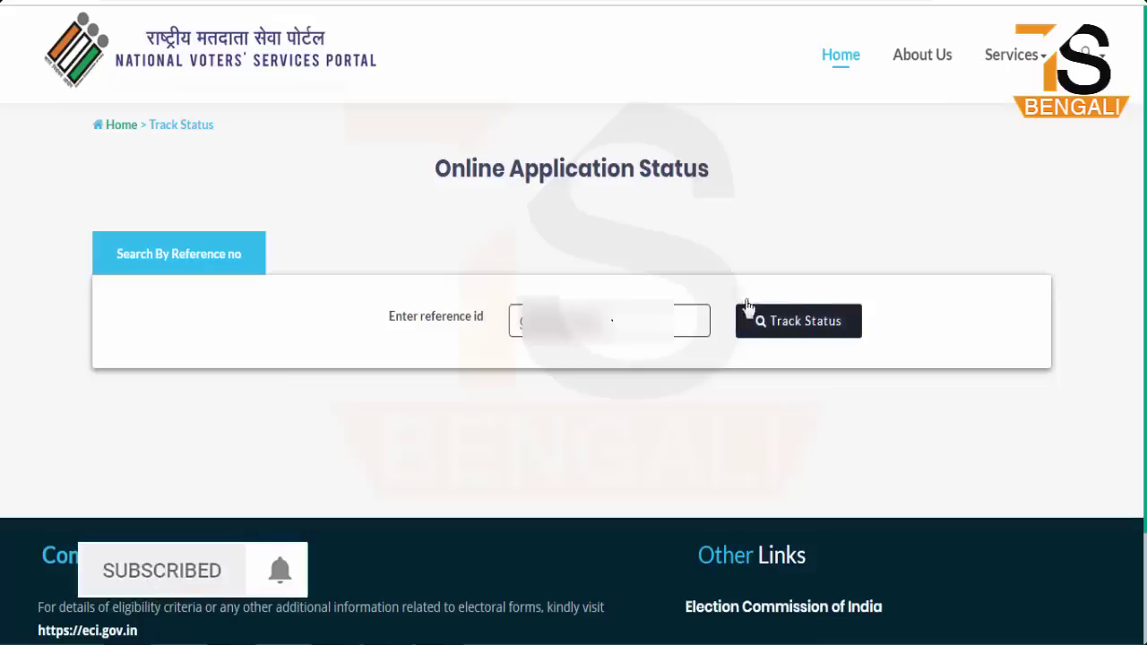
pyautogui.click(814, 336)
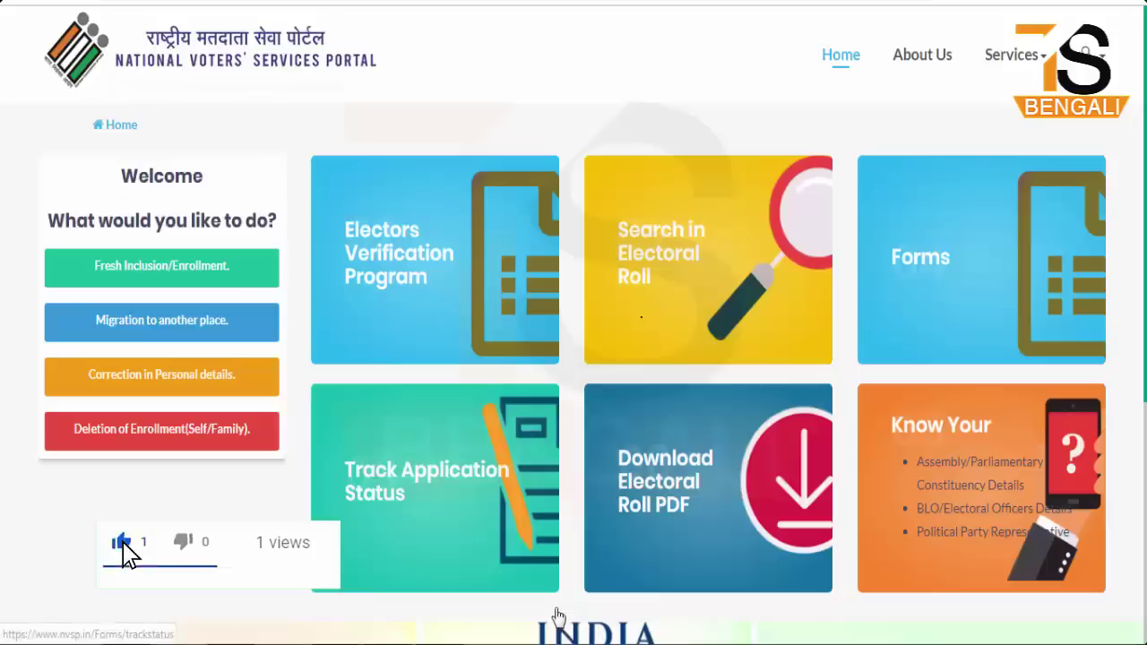
pyautogui.moveTo(56, 358); pyautogui.dragTo(257, 405)
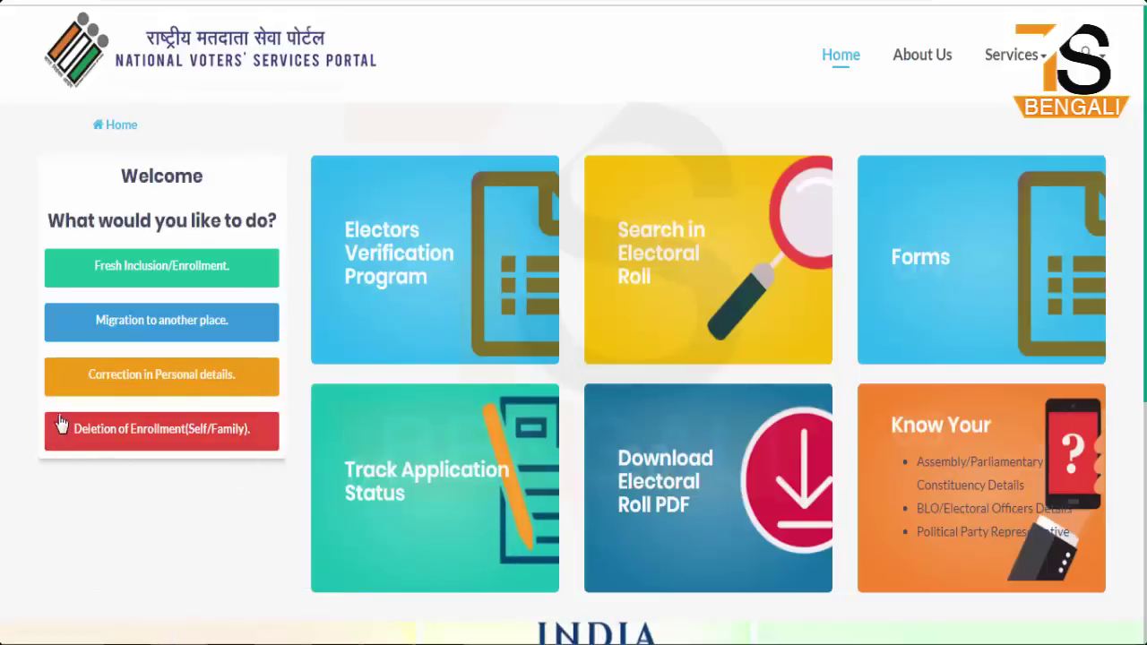
# Open the Deletion of Enrollment request, choose the Family option to check its EPIC number field, and return to the home page
pyautogui.moveTo(63, 416)
pyautogui.mouseDown()
pyautogui.moveTo(174, 460)
pyautogui.moveTo(249, 474)
pyautogui.moveTo(266, 455)
pyautogui.mouseUp()
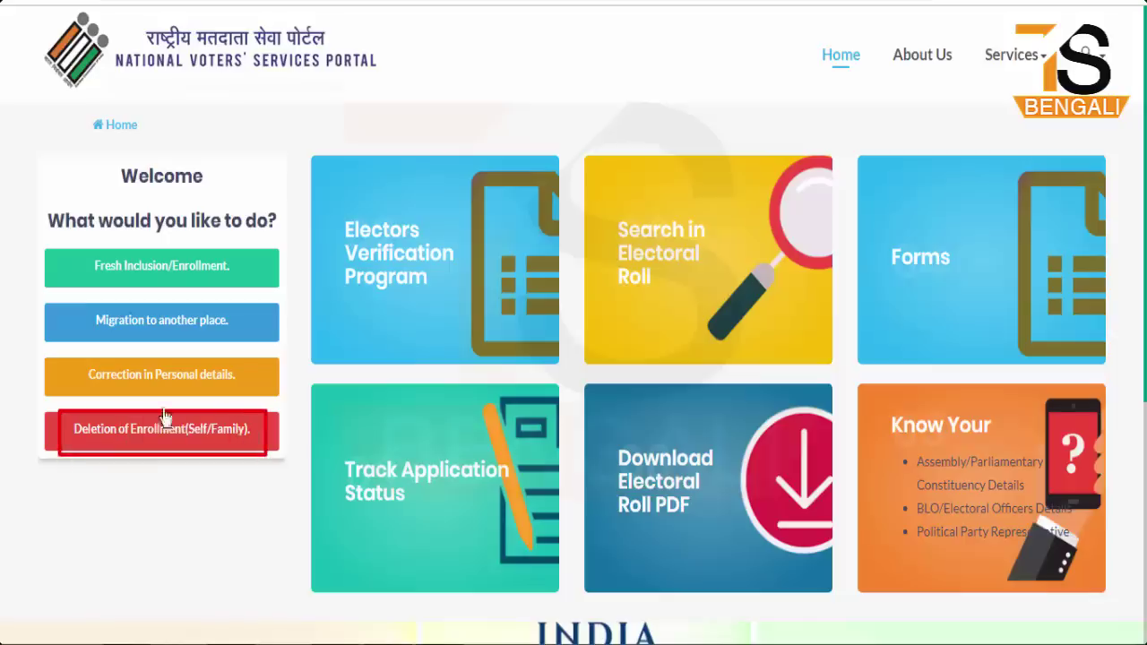
pyautogui.press('Escape')
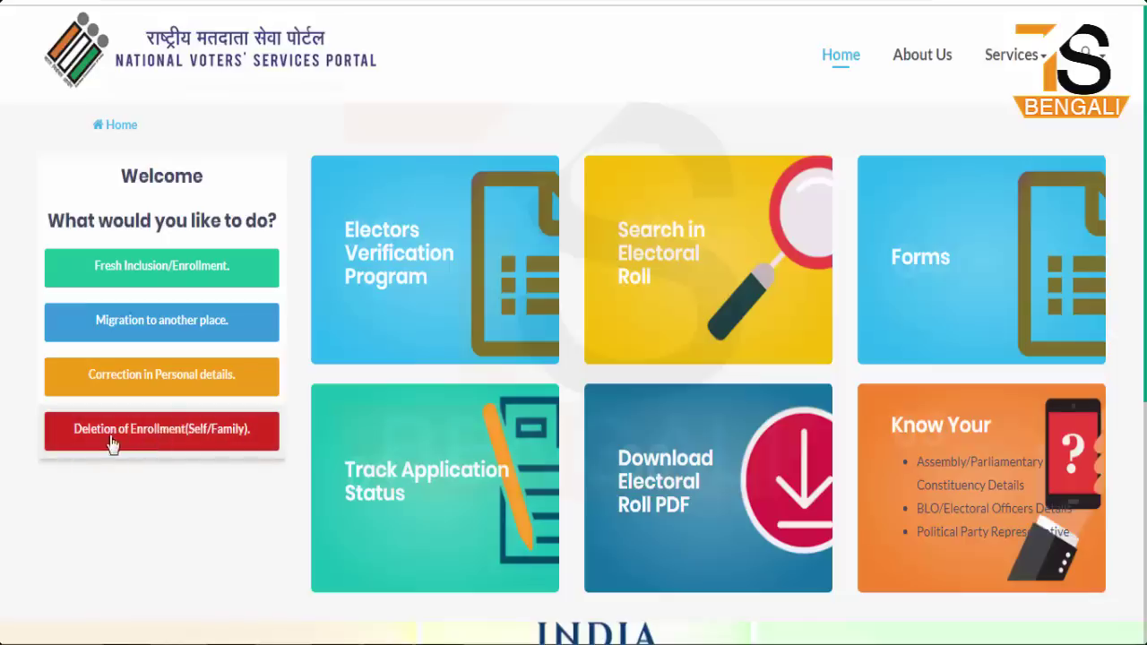
pyautogui.click(184, 439)
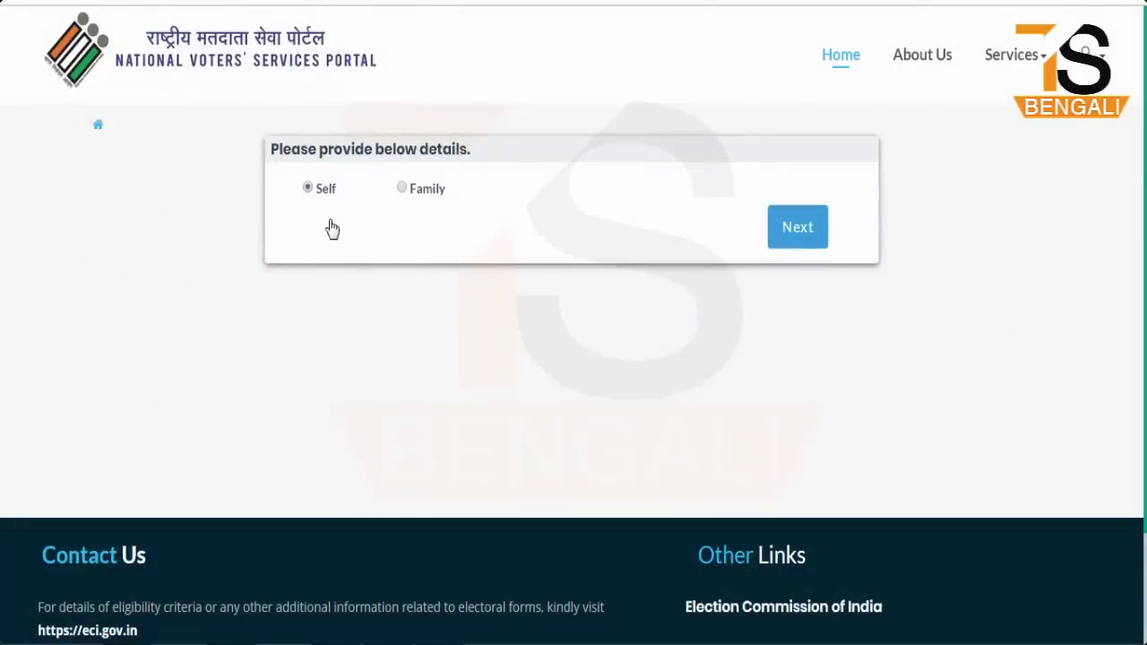
pyautogui.click(403, 190)
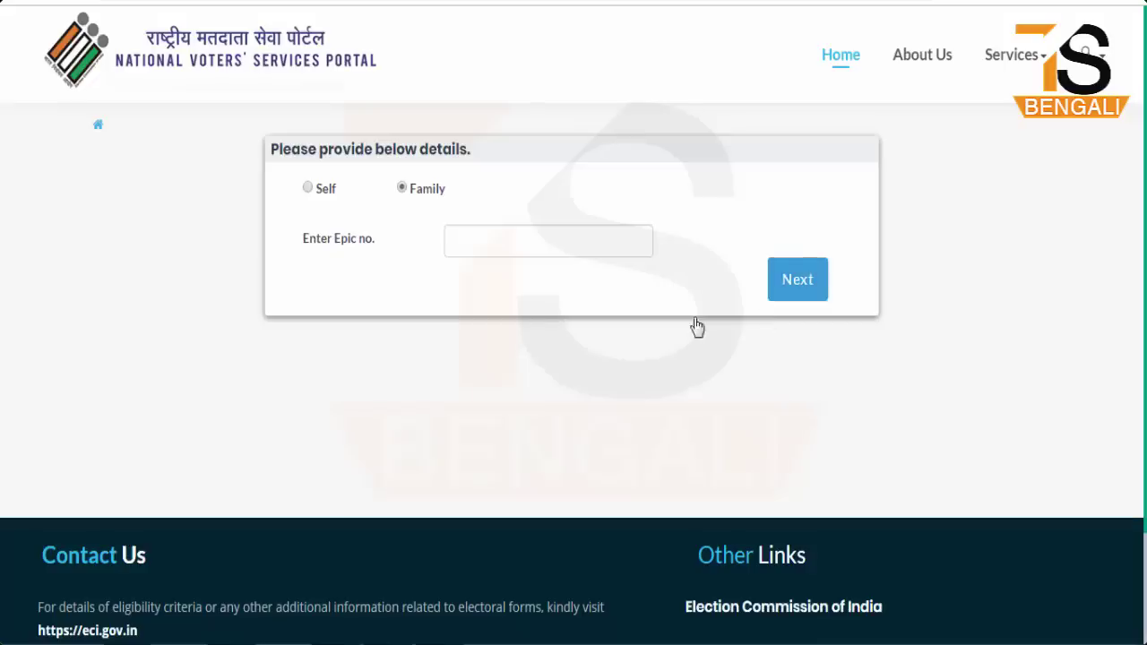
pyautogui.click(842, 55)
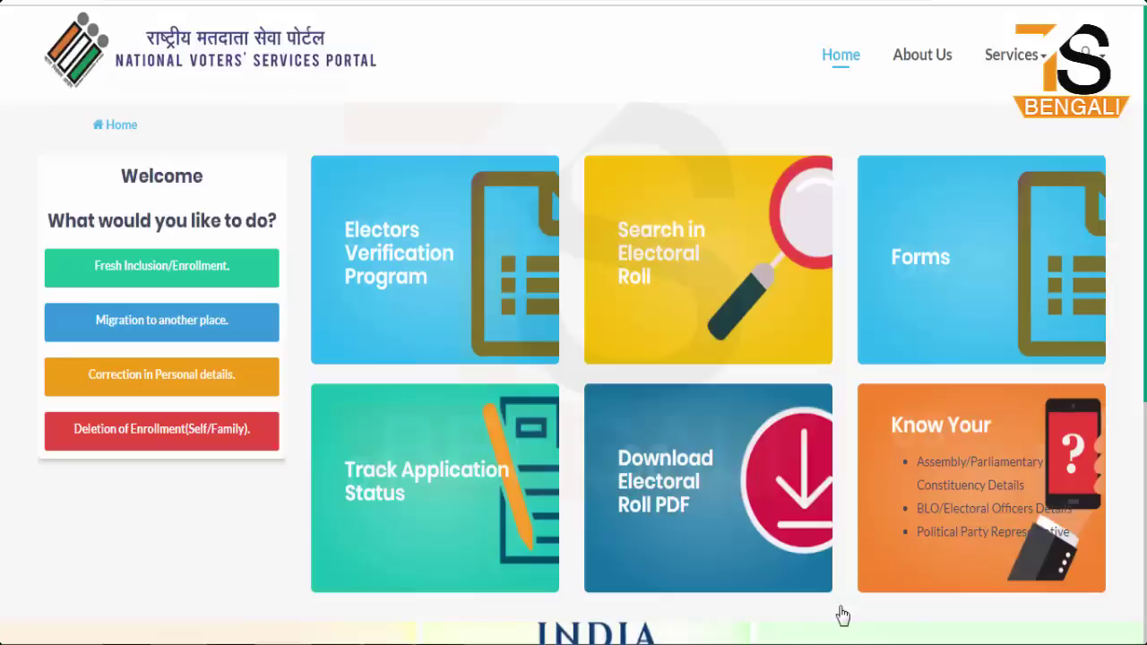
# Open the electoral roll PDF download page for the state of West Bengal
pyautogui.moveTo(593, 400); pyautogui.dragTo(822, 570)
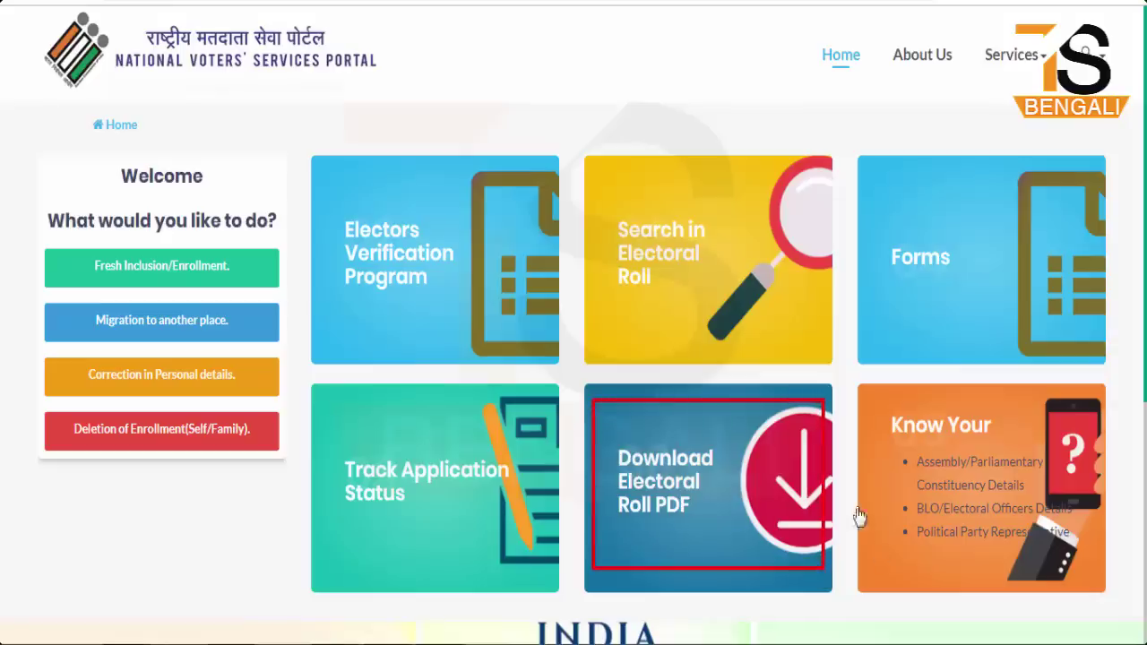
pyautogui.click(733, 509)
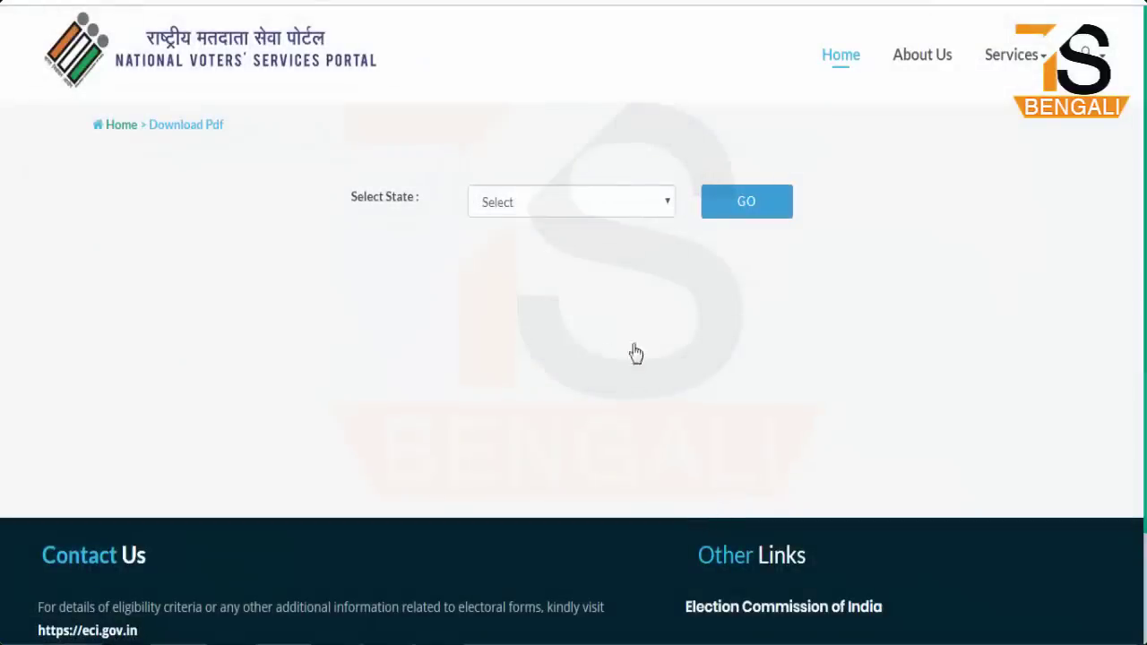
pyautogui.click(555, 205)
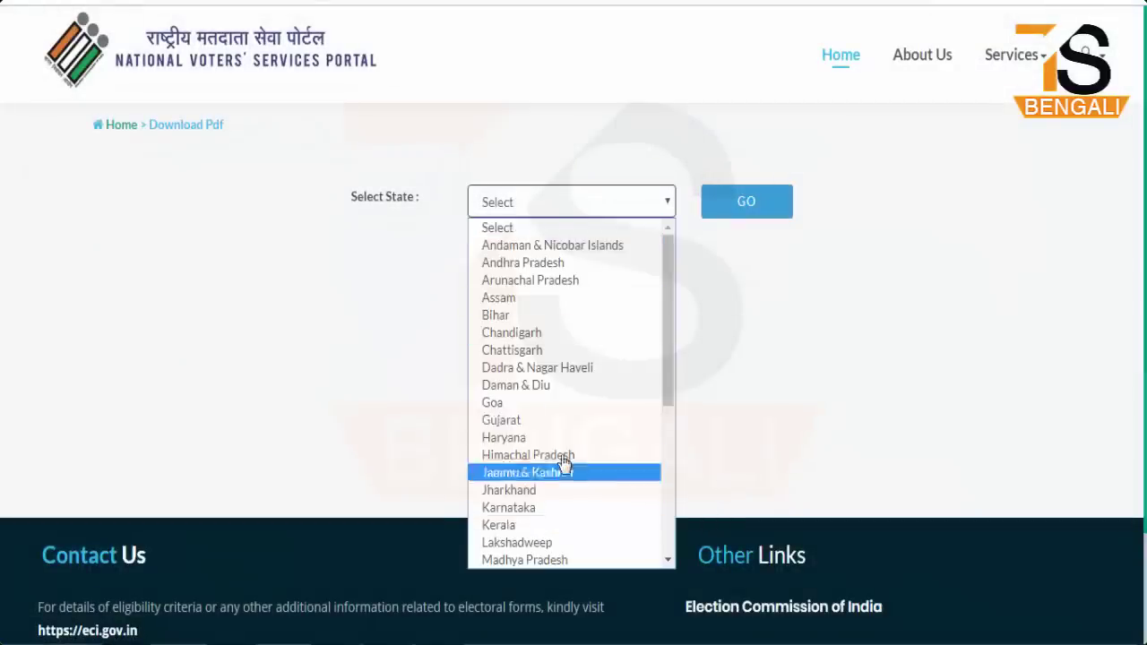
pyautogui.scroll(-7, 562, 464)
pyautogui.click(528, 625)
pyautogui.click(761, 217)
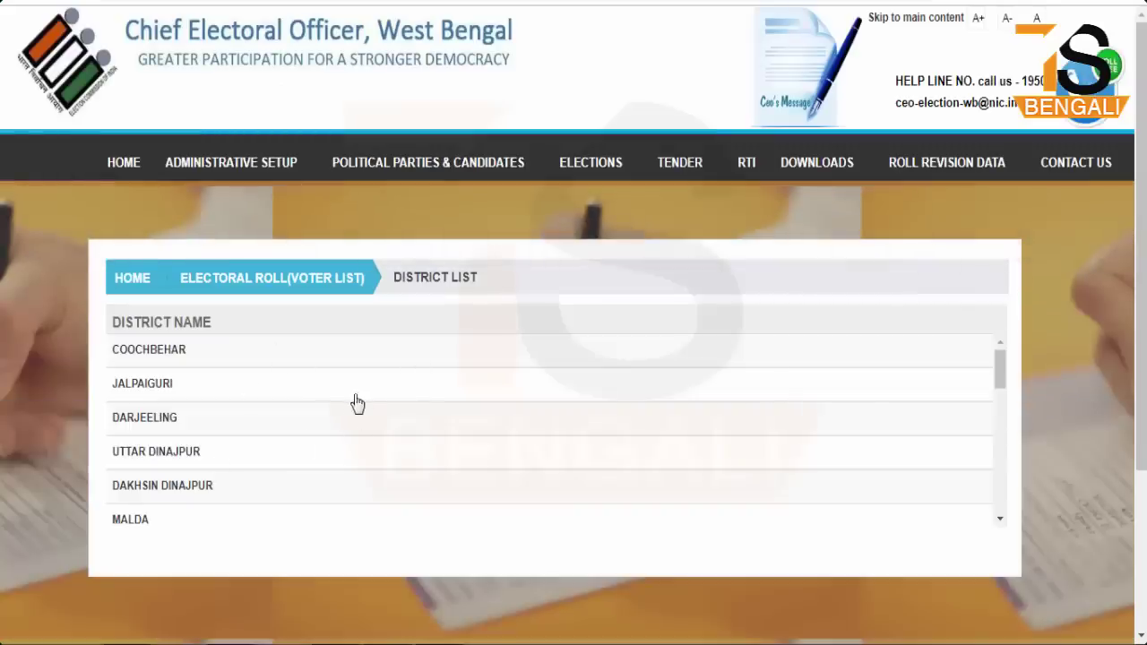
# Open the polling station list for the Ausgram assembly constituency in Purba Bardhaman district
pyautogui.scroll(-5, 360, 403)
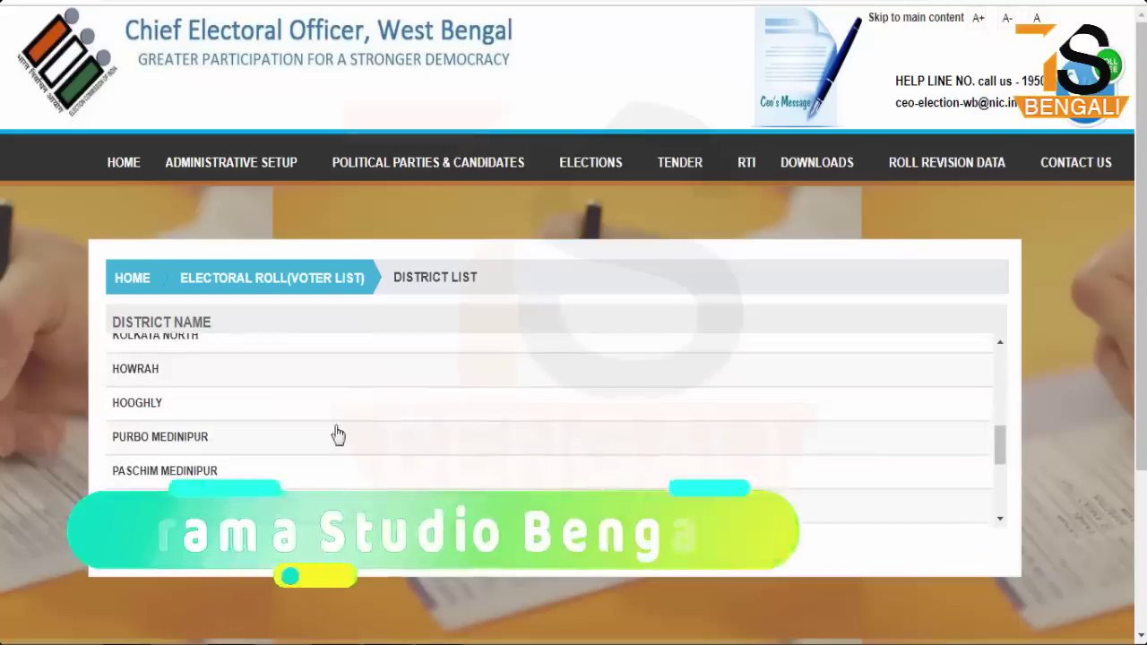
pyautogui.scroll(-1, 334, 455)
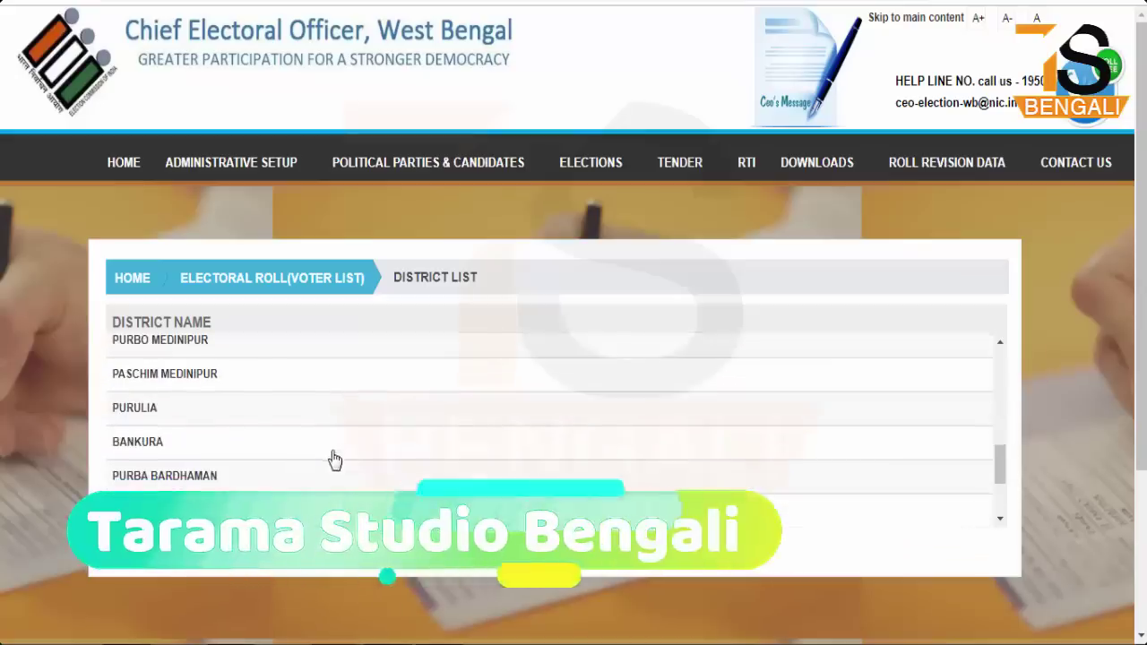
pyautogui.click(165, 482)
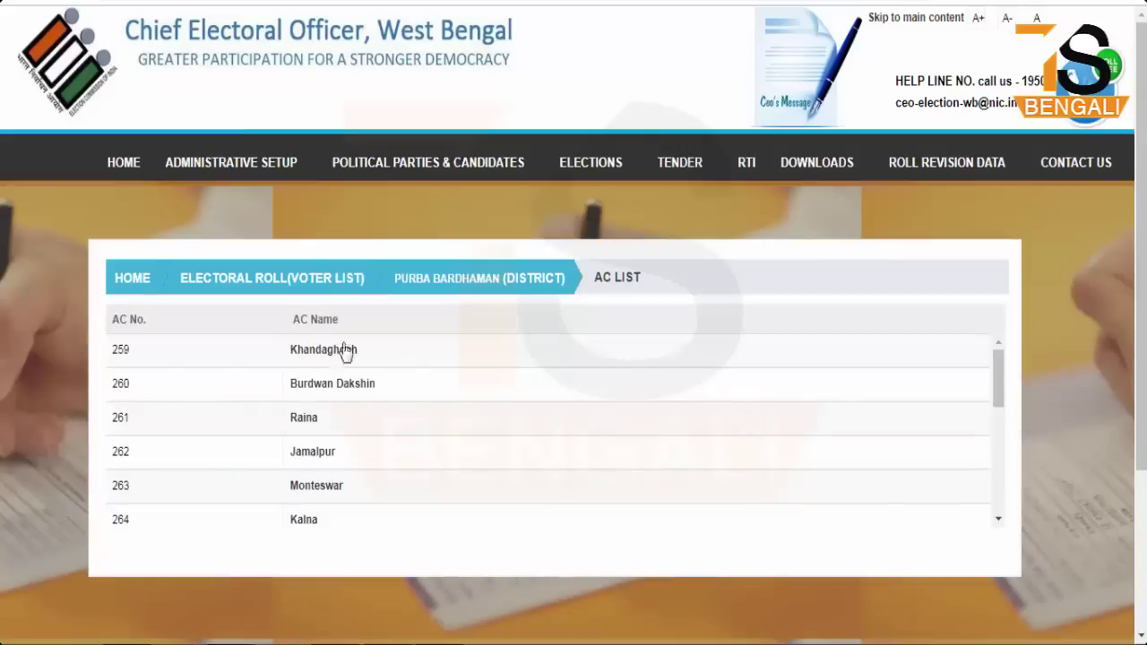
pyautogui.click(371, 387)
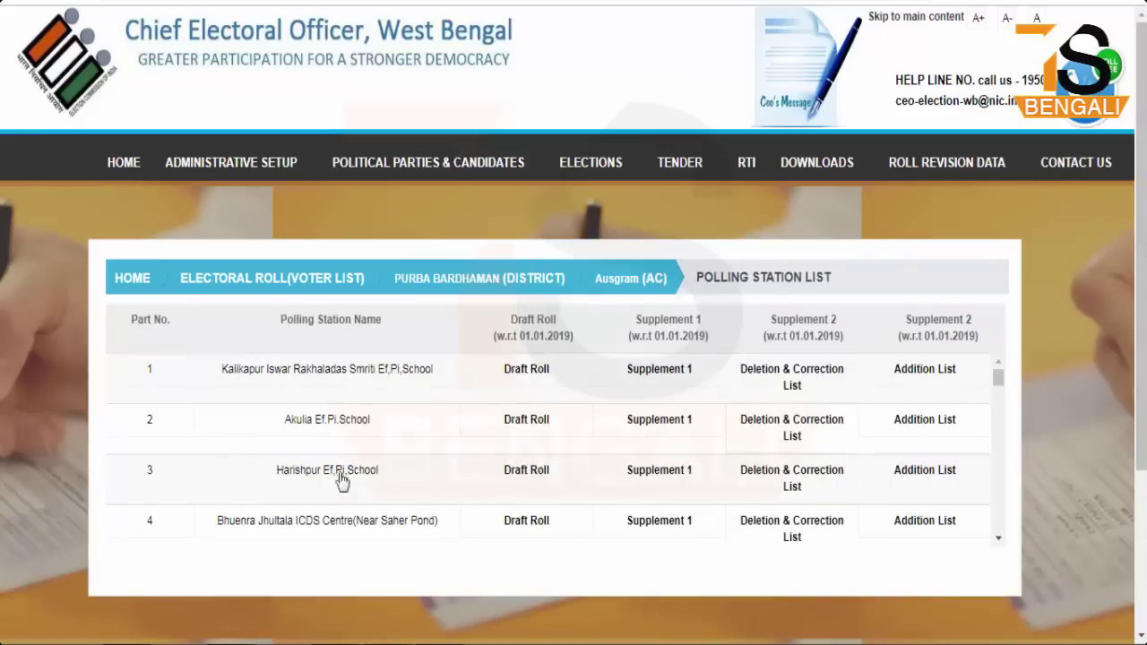
# Open the Draft Roll of part 15, Dibakar High School, and complete its captcha verification
pyautogui.scroll(-6, 389, 458)
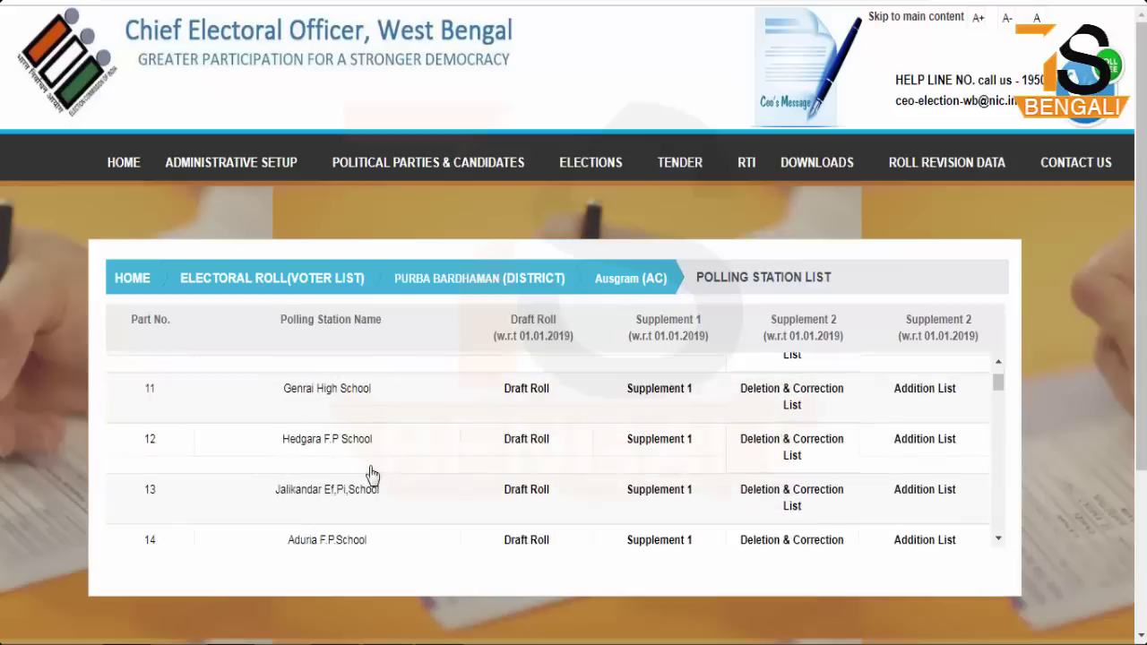
pyautogui.scroll(-2, 422, 497)
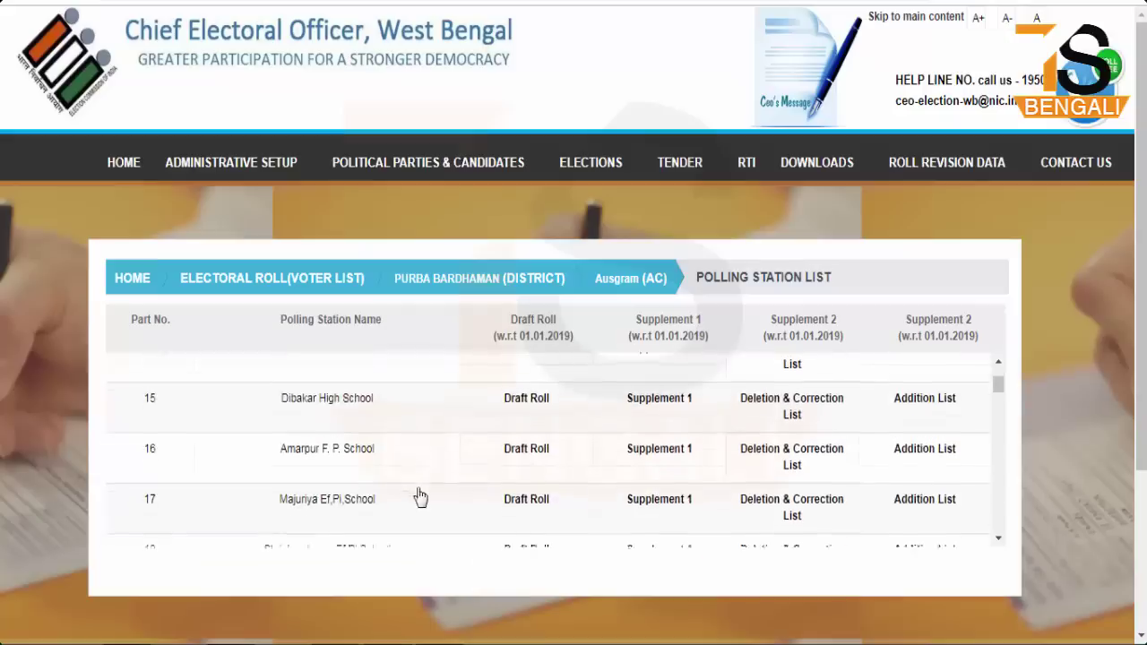
pyautogui.click(531, 400)
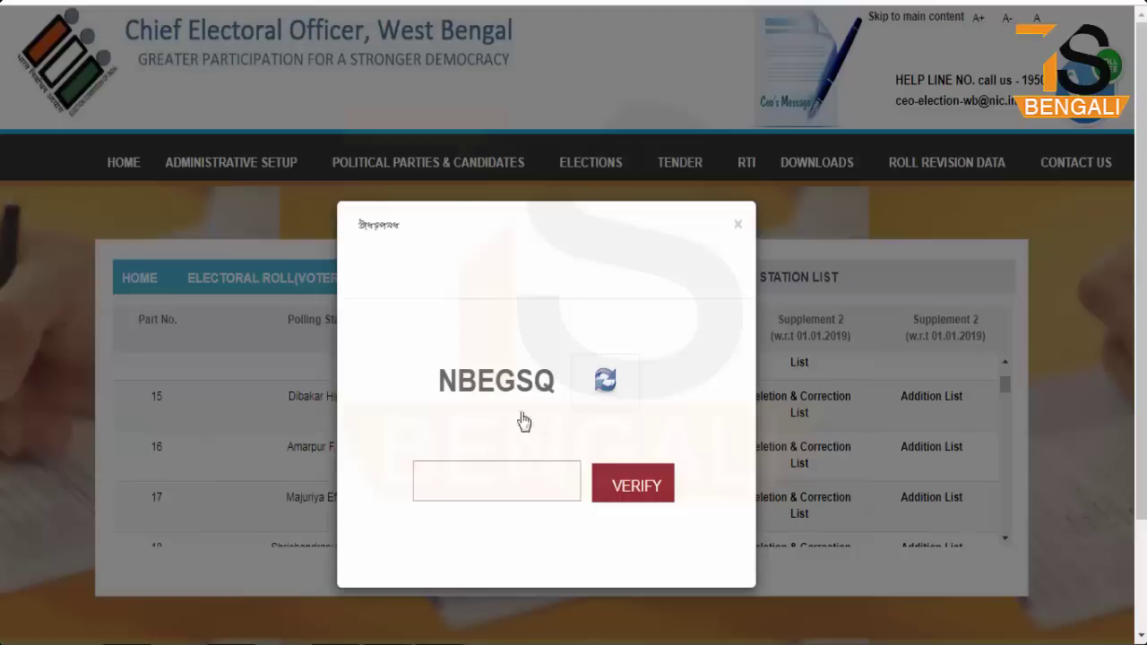
pyautogui.moveTo(422, 351); pyautogui.dragTo(557, 413)
pyautogui.moveTo(408, 458)
pyautogui.mouseDown()
pyautogui.moveTo(473, 496)
pyautogui.moveTo(559, 505)
pyautogui.mouseUp()
pyautogui.moveTo(605, 458)
pyautogui.mouseDown()
pyautogui.moveTo(609, 487)
pyautogui.moveTo(674, 511)
pyautogui.mouseUp()
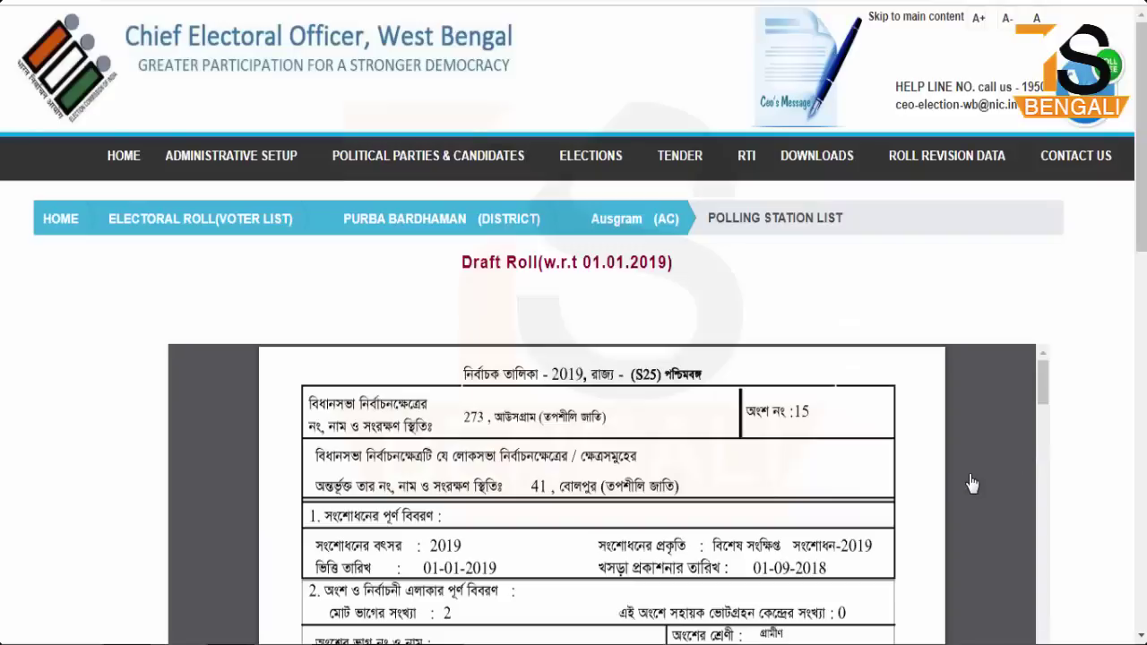
# Look through the Draft Roll PDF of part 15 and save a copy of it
pyautogui.scroll(-3, 885, 501)
pyautogui.scroll(-10, 895, 503)
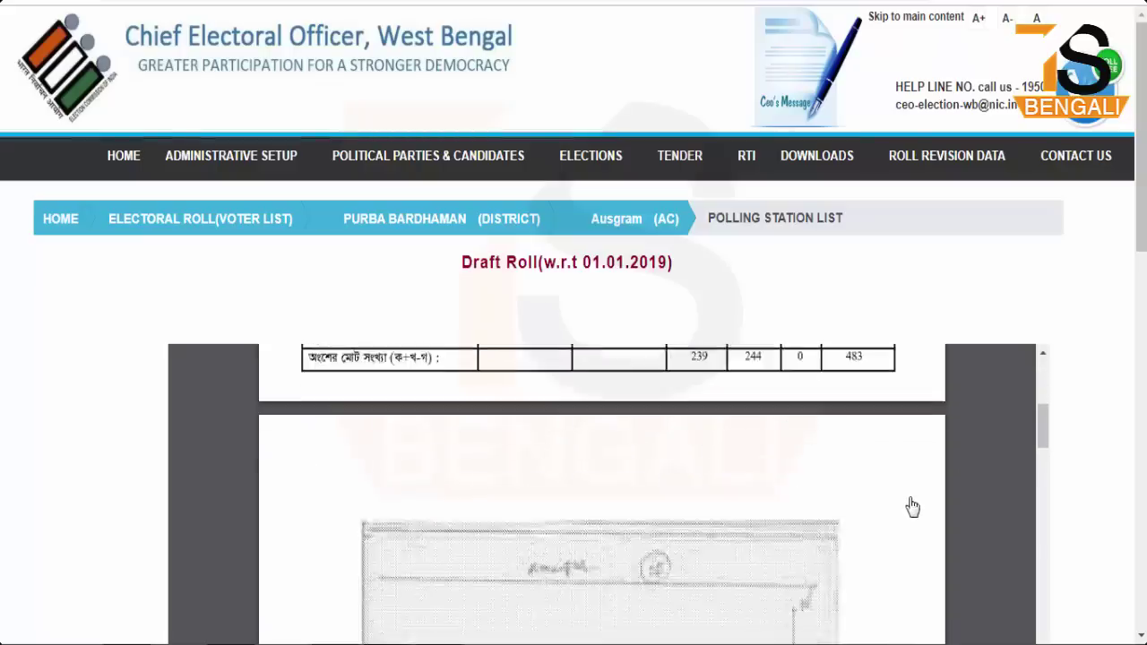
pyautogui.scroll(-5, 907, 508)
pyautogui.scroll(-3, 1105, 558)
pyautogui.scroll(-3, 788, 442)
pyautogui.scroll(3, 772, 422)
pyautogui.scroll(10, 772, 422)
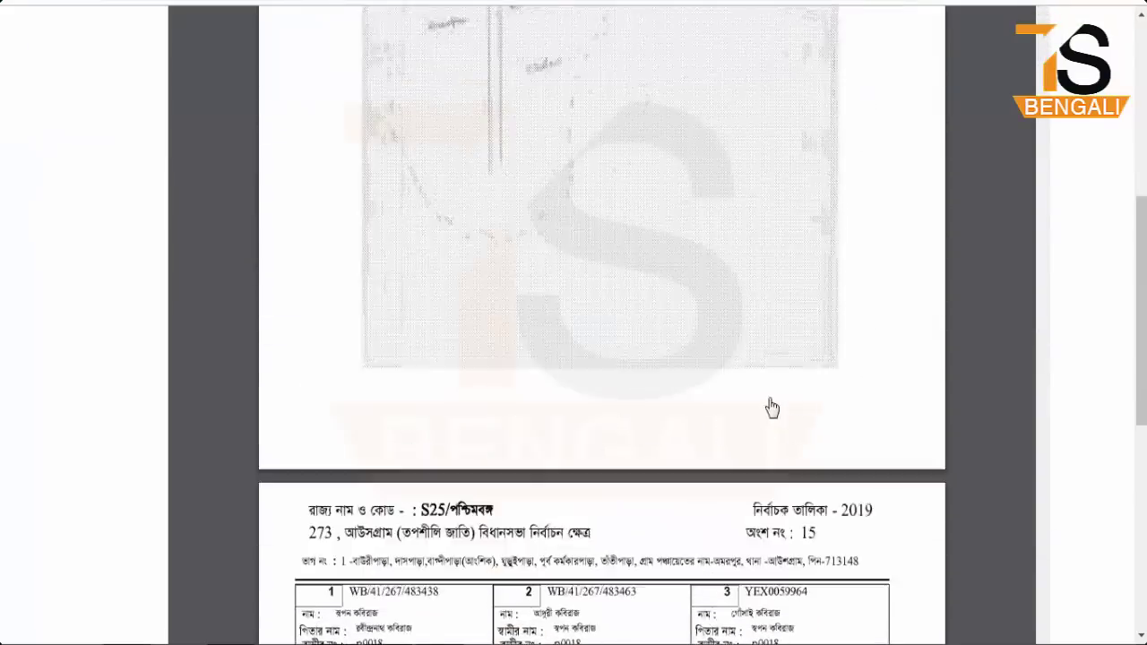
pyautogui.rightClick(689, 257)
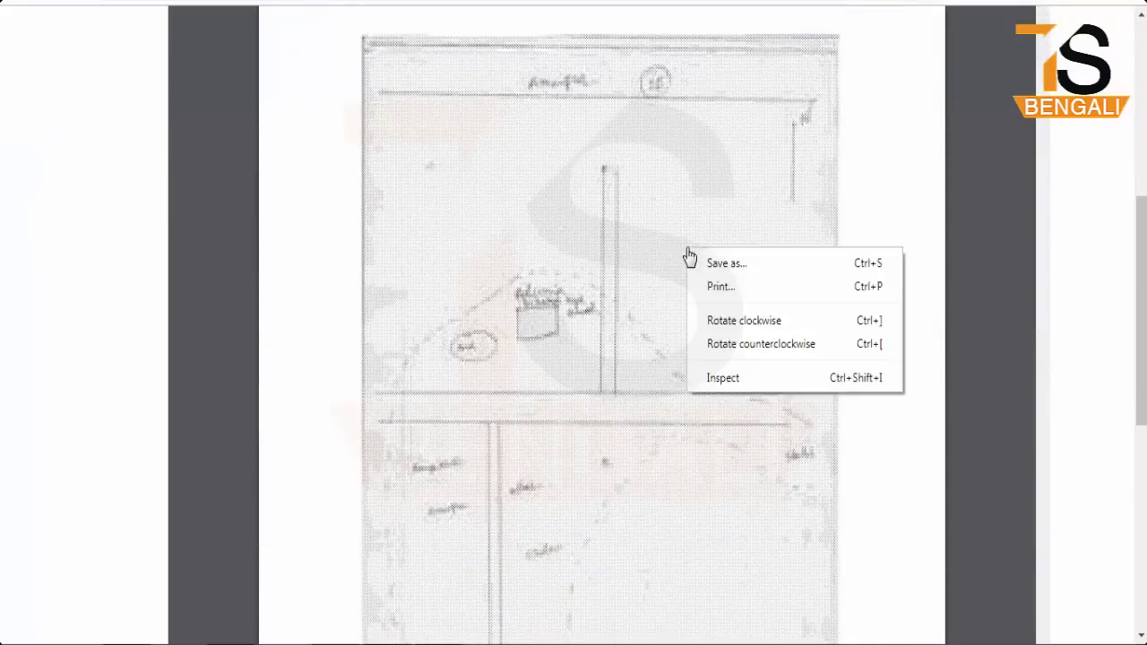
pyautogui.click(736, 264)
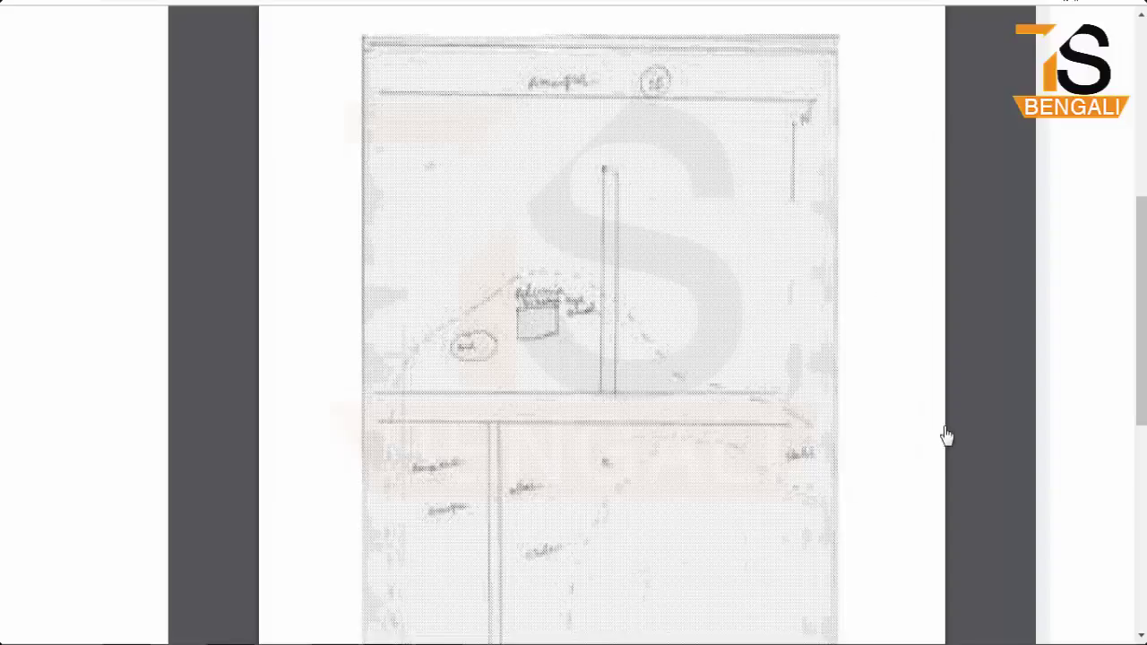
pyautogui.scroll(10, 946, 434)
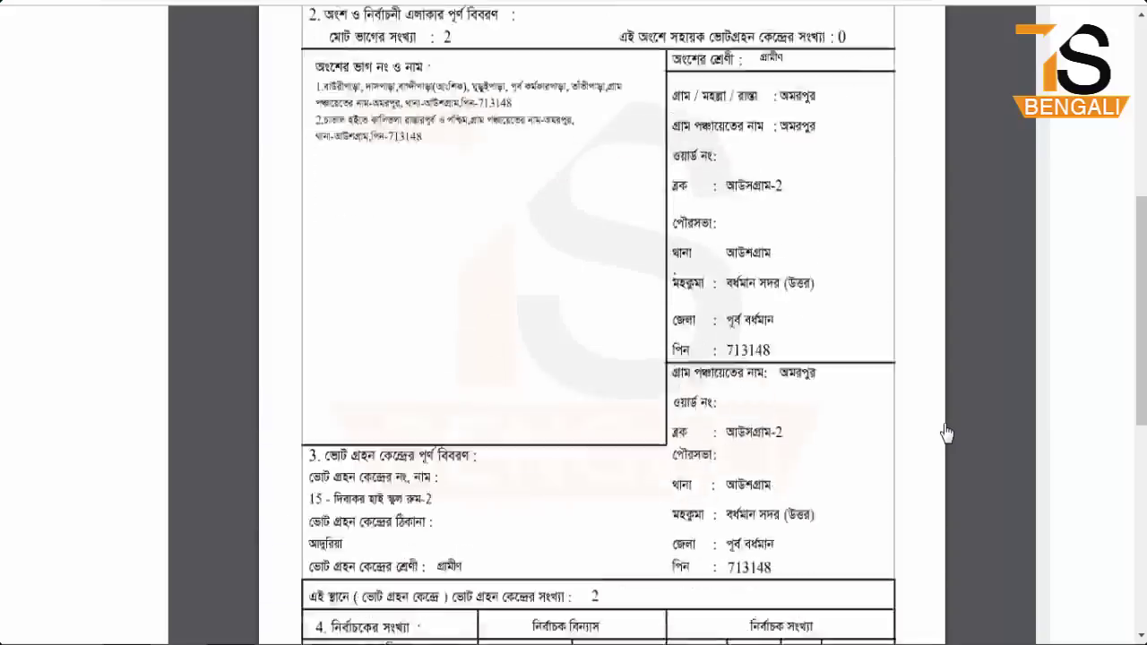
pyautogui.scroll(-4, 945, 435)
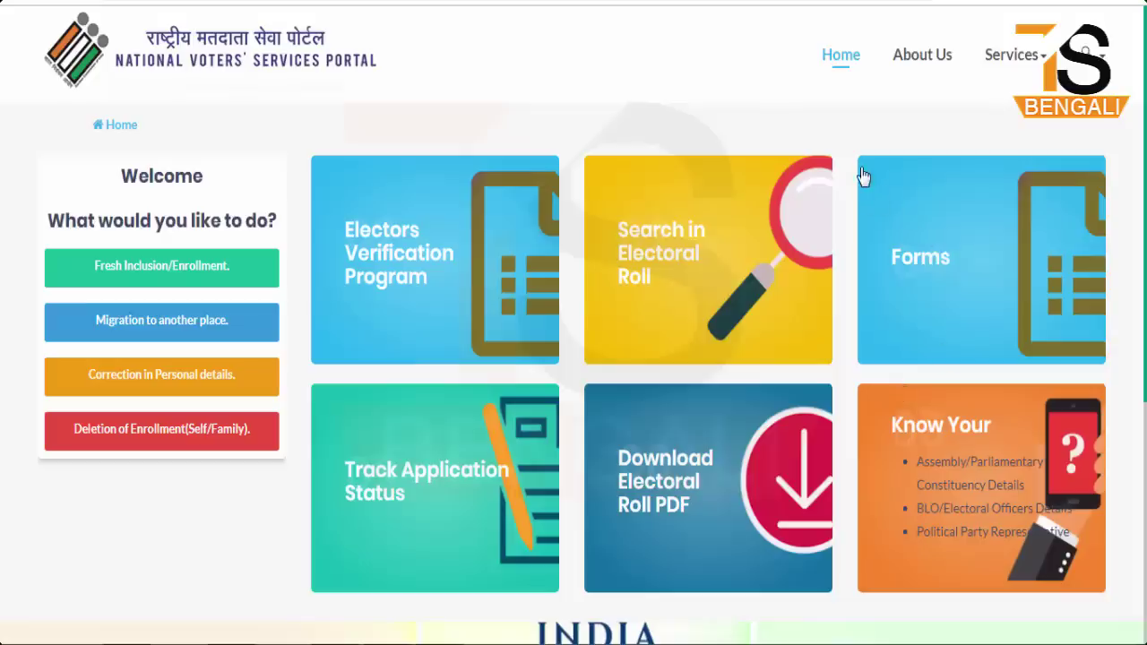
# Open the voter registration Forms page and review the available forms with their filling instructions
pyautogui.moveTo(857, 158); pyautogui.dragTo(1091, 365)
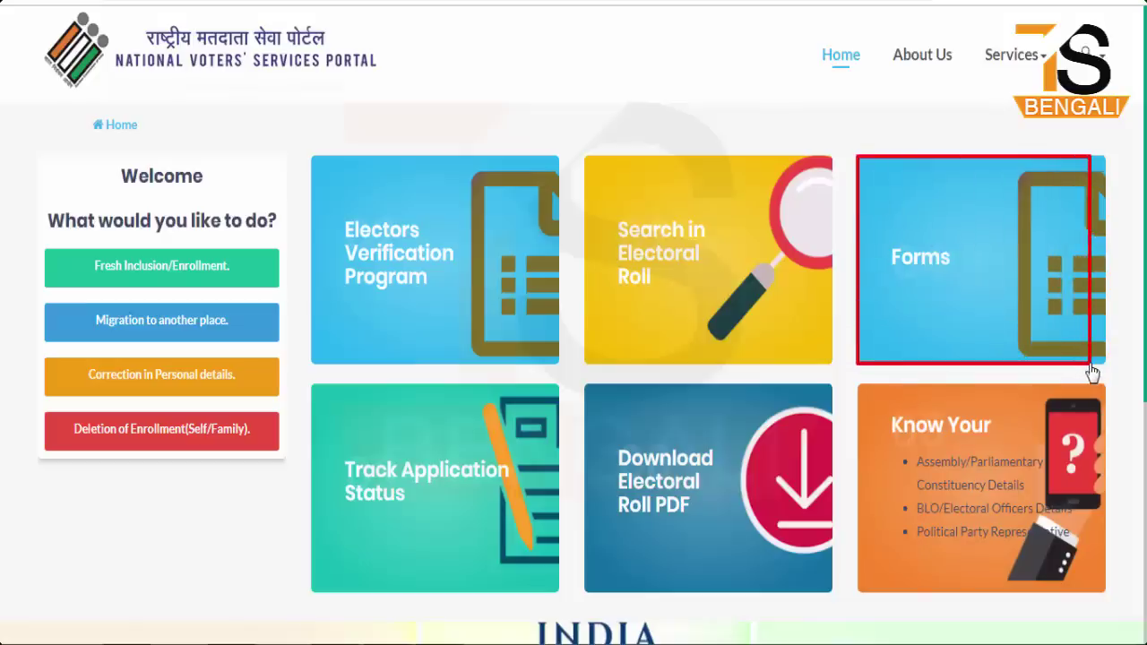
pyautogui.click(967, 277)
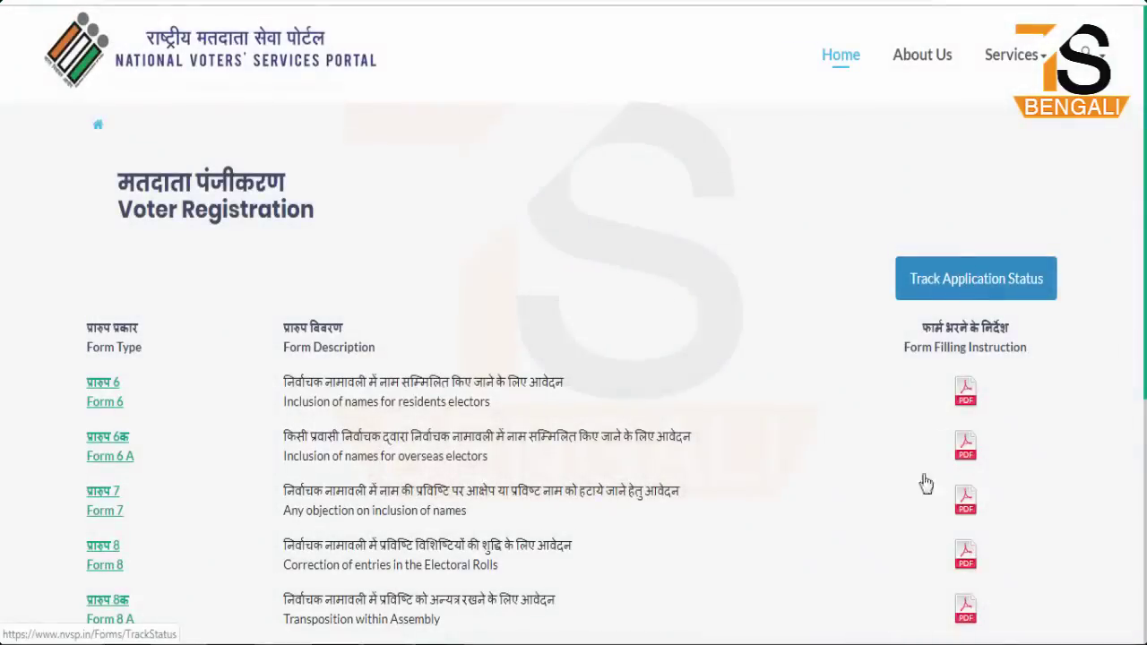
pyautogui.scroll(-1, 714, 410)
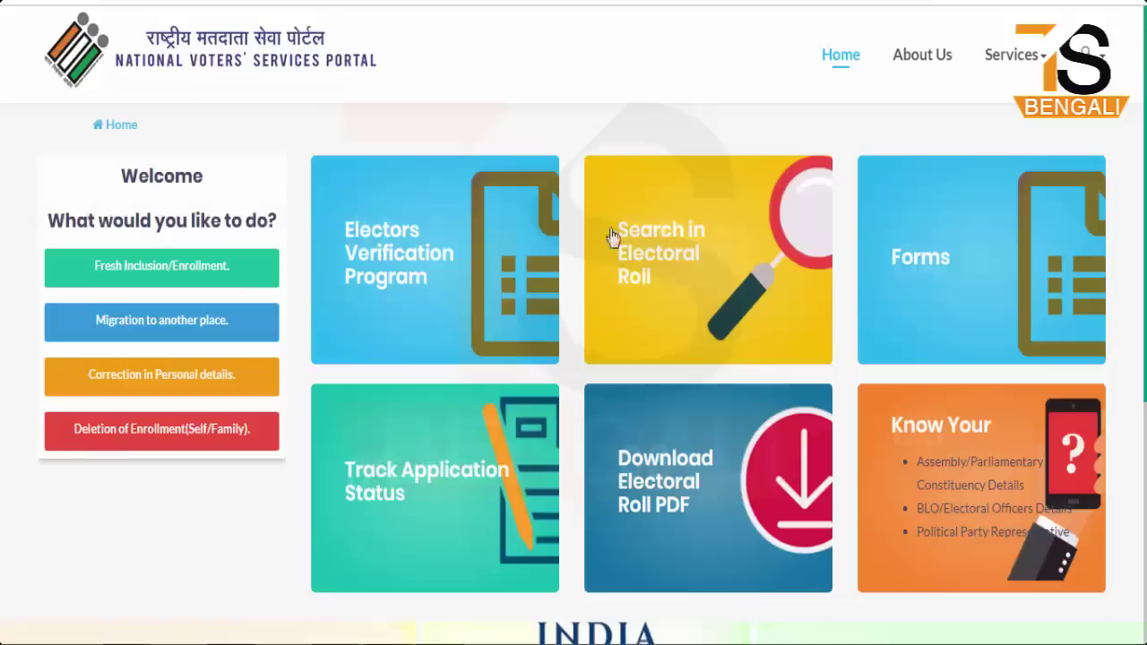
# Open the electoral roll search and look up the voter by EPIC number
pyautogui.moveTo(594, 152); pyautogui.dragTo(822, 369)
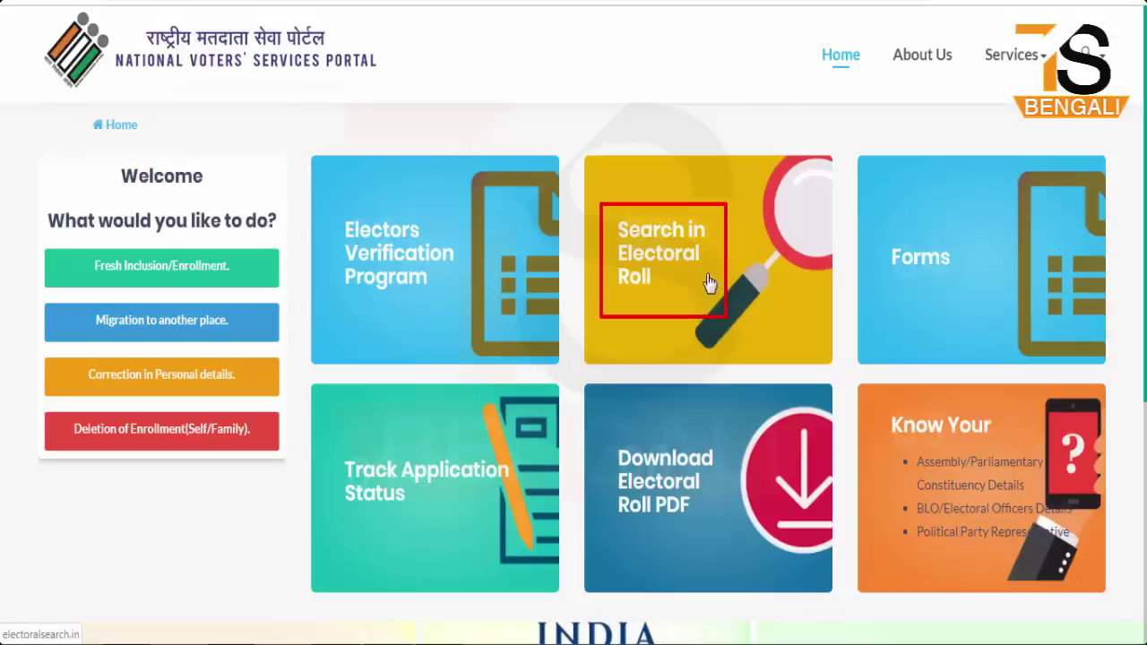
pyautogui.click(657, 259)
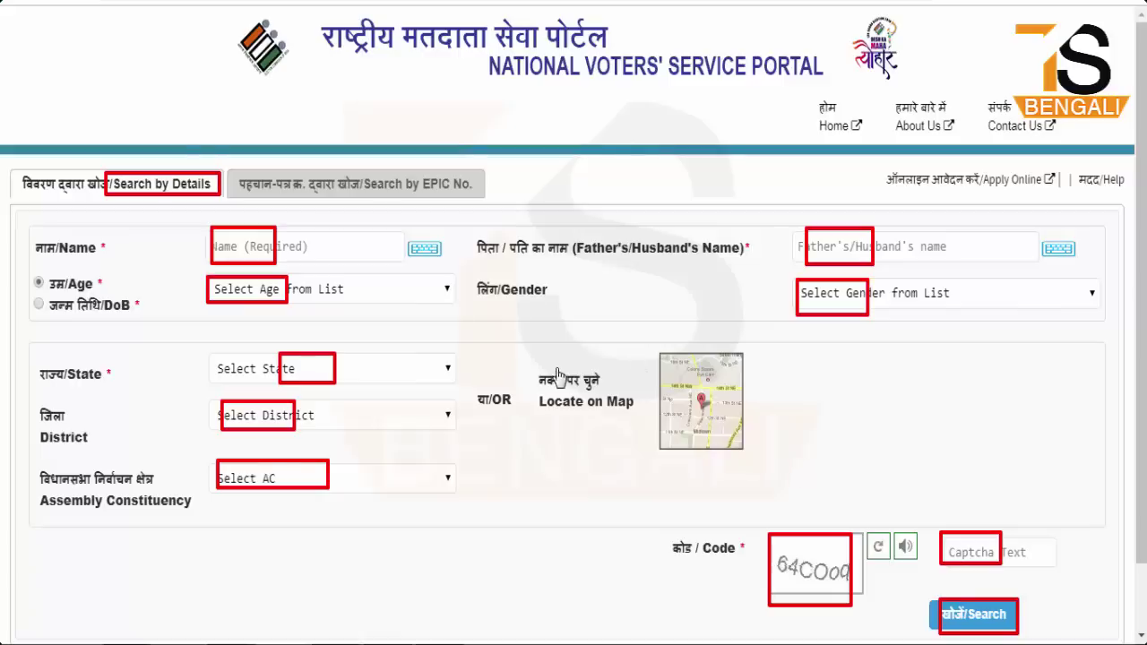
pyautogui.click(407, 192)
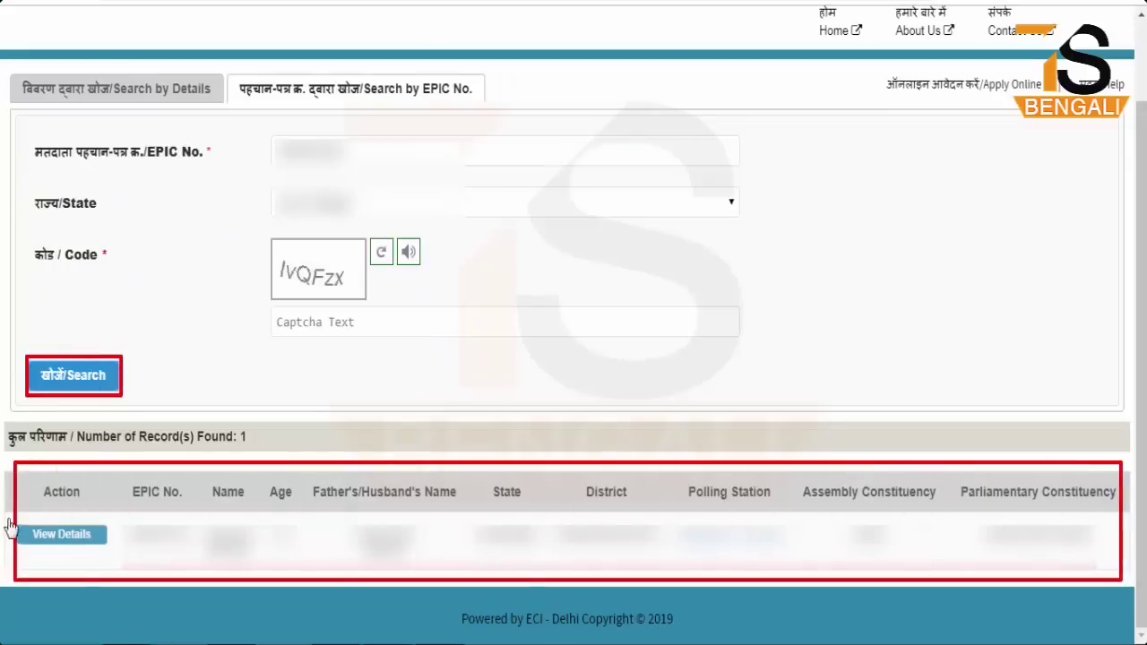
# Open the found voter's details and print the voter information
pyautogui.click(68, 544)
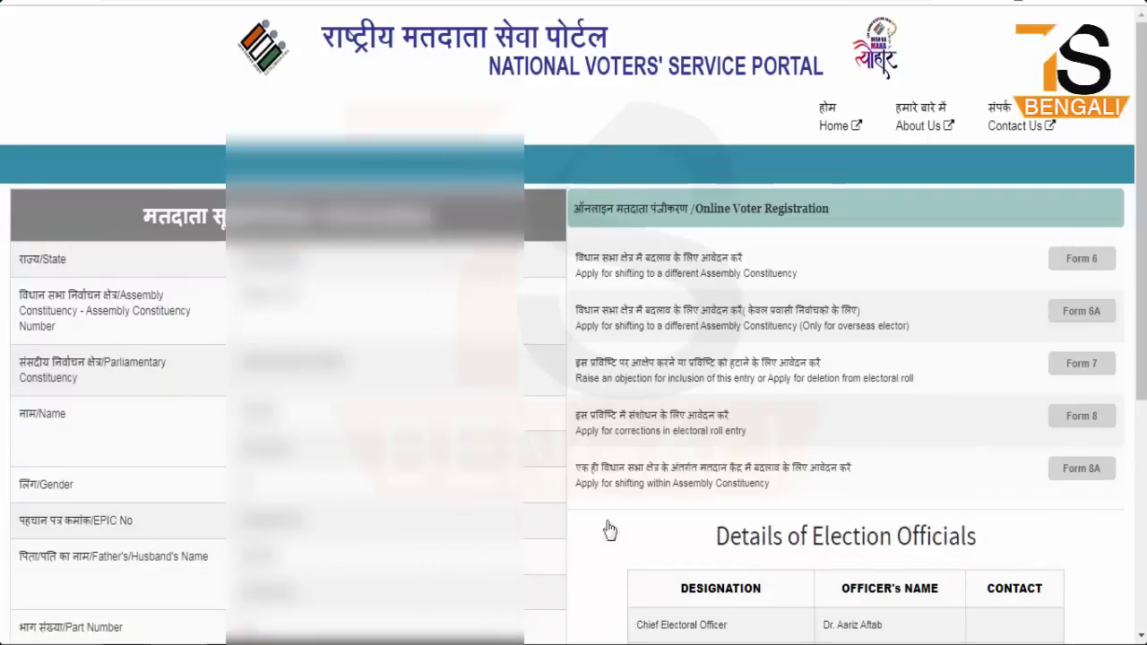
pyautogui.scroll(-4, 609, 525)
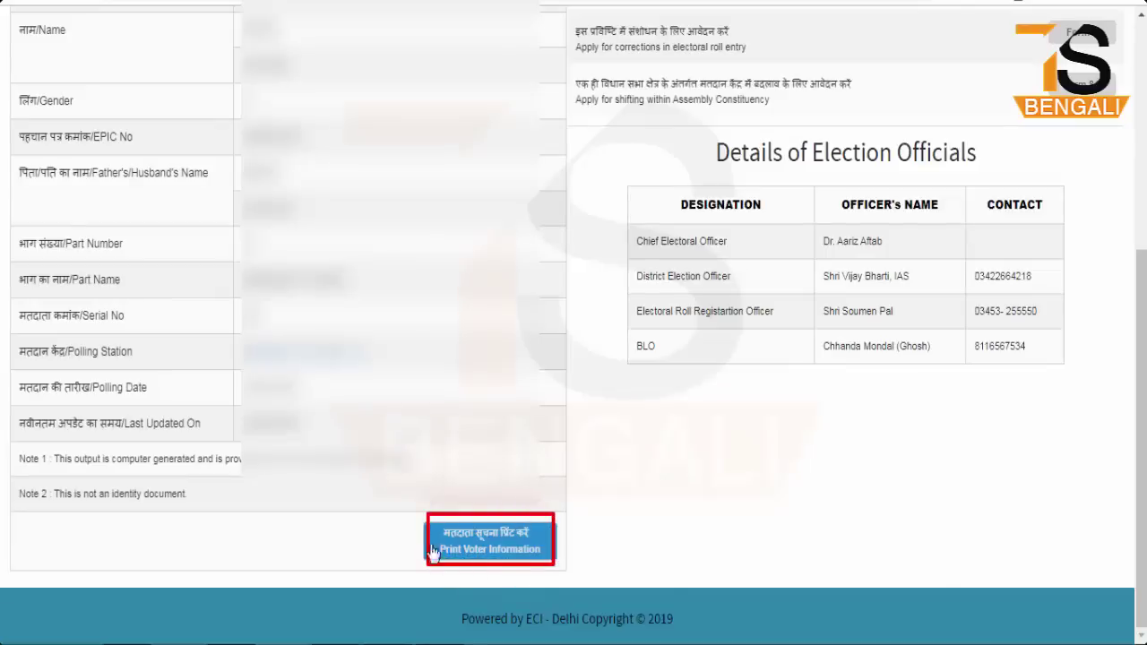
pyautogui.click(499, 555)
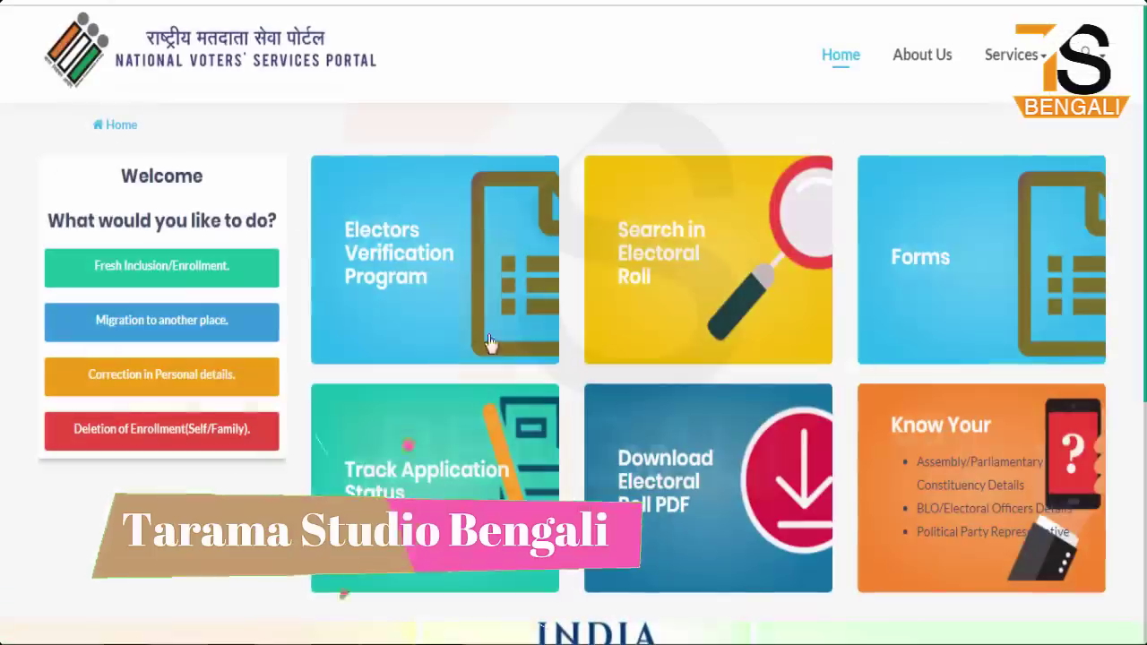
# Open Verify Self Details in the Electors Verification Program
pyautogui.moveTo(320, 181)
pyautogui.mouseDown()
pyautogui.moveTo(332, 217)
pyautogui.moveTo(476, 321)
pyautogui.mouseUp()
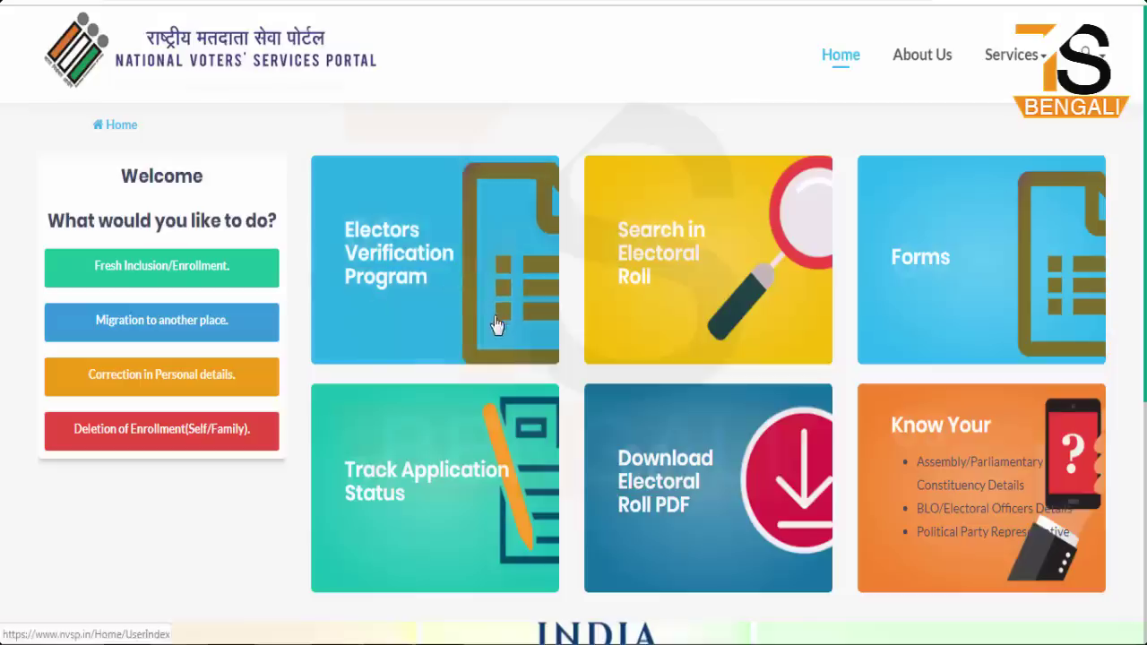
pyautogui.click(400, 266)
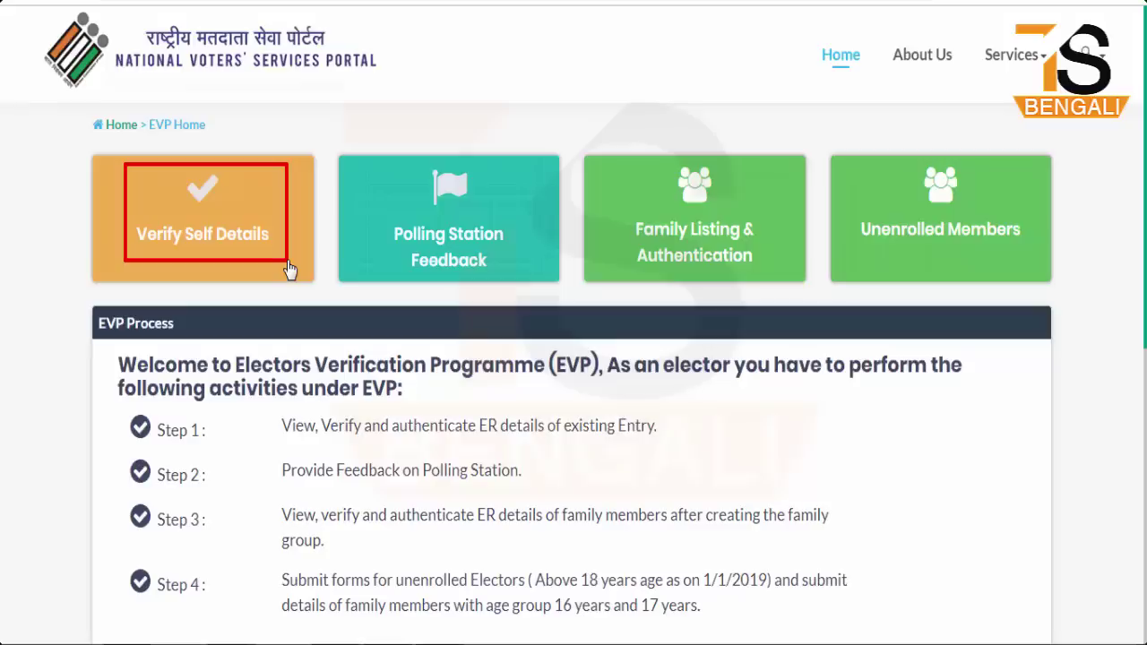
pyautogui.click(228, 235)
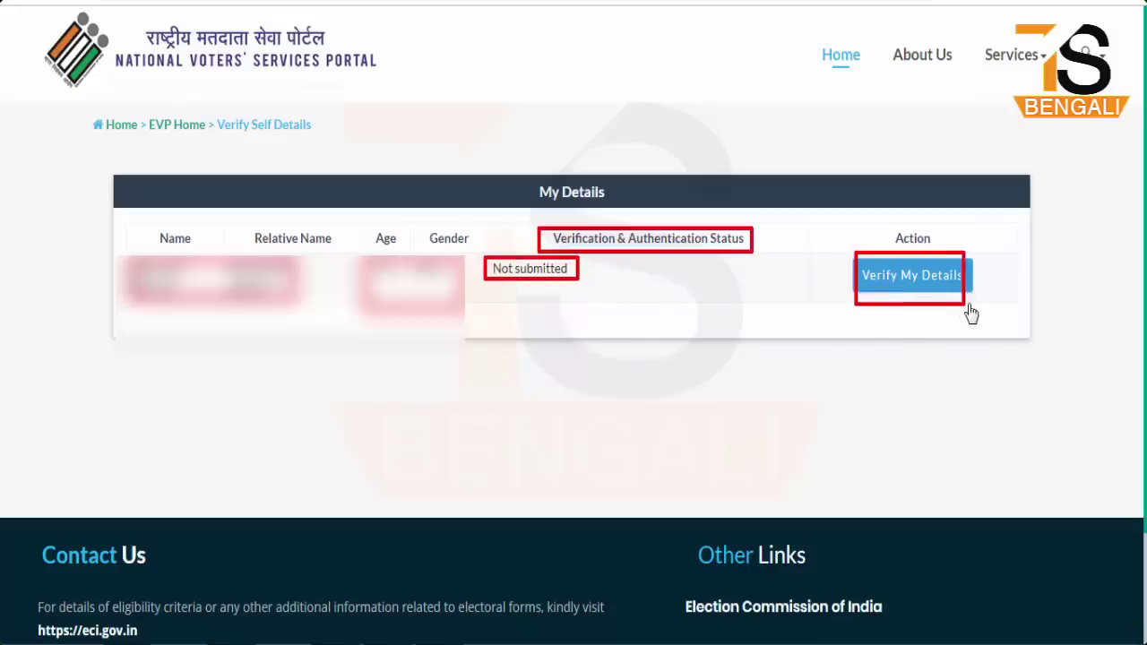
# Start verifying the listed elector's own details and declare that the displayed information is correct
pyautogui.click(928, 291)
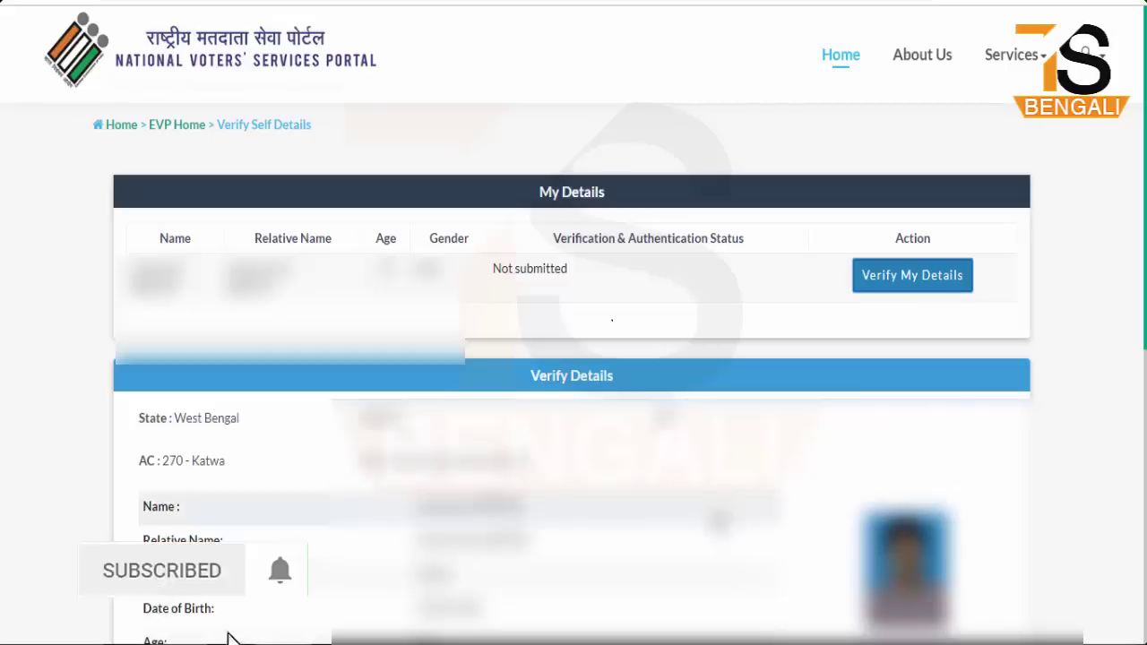
pyautogui.scroll(-3, 612, 319)
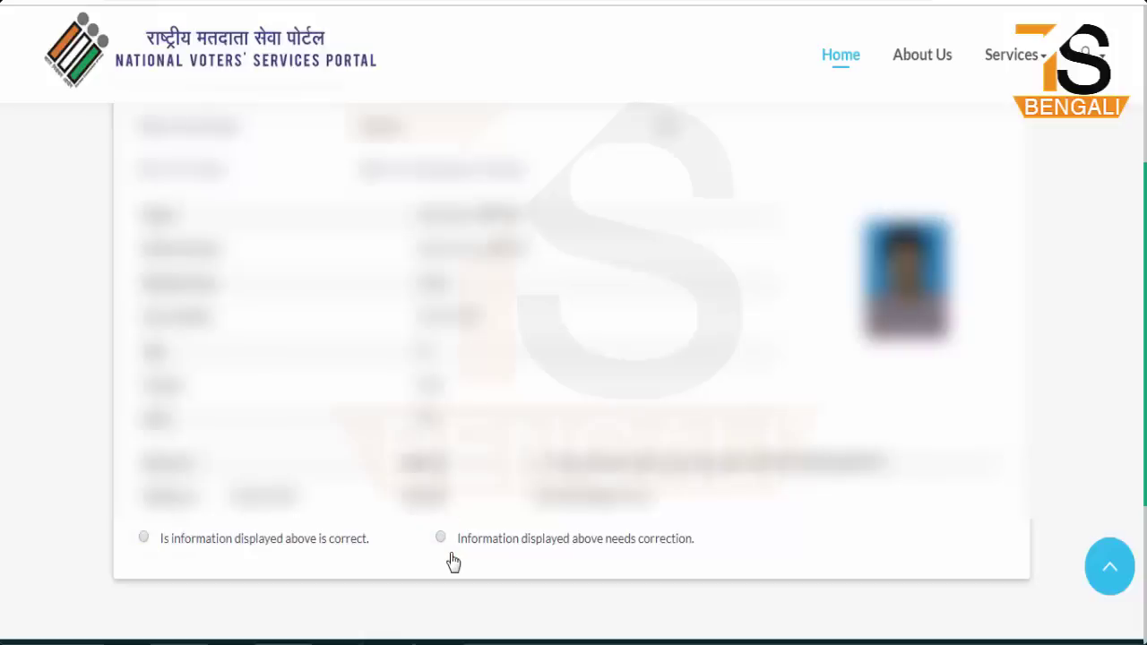
pyautogui.click(143, 539)
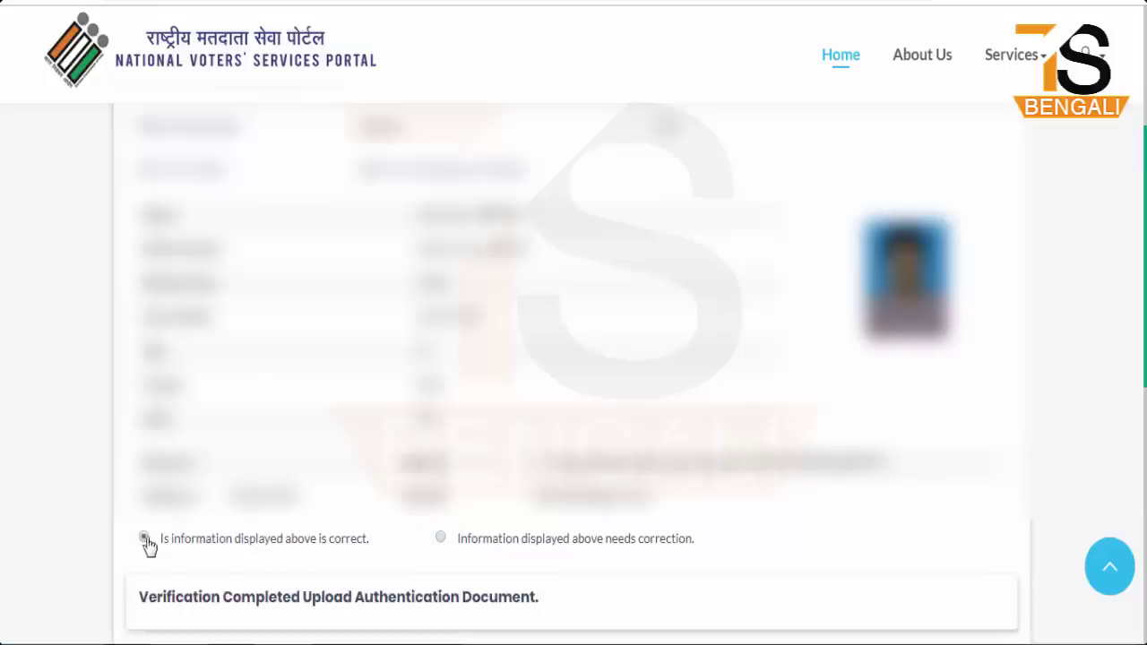
# Set the document type to Pan Card, enter the document number, attach Pan Card copy.jpg and submit the verification
pyautogui.scroll(-5, 635, 599)
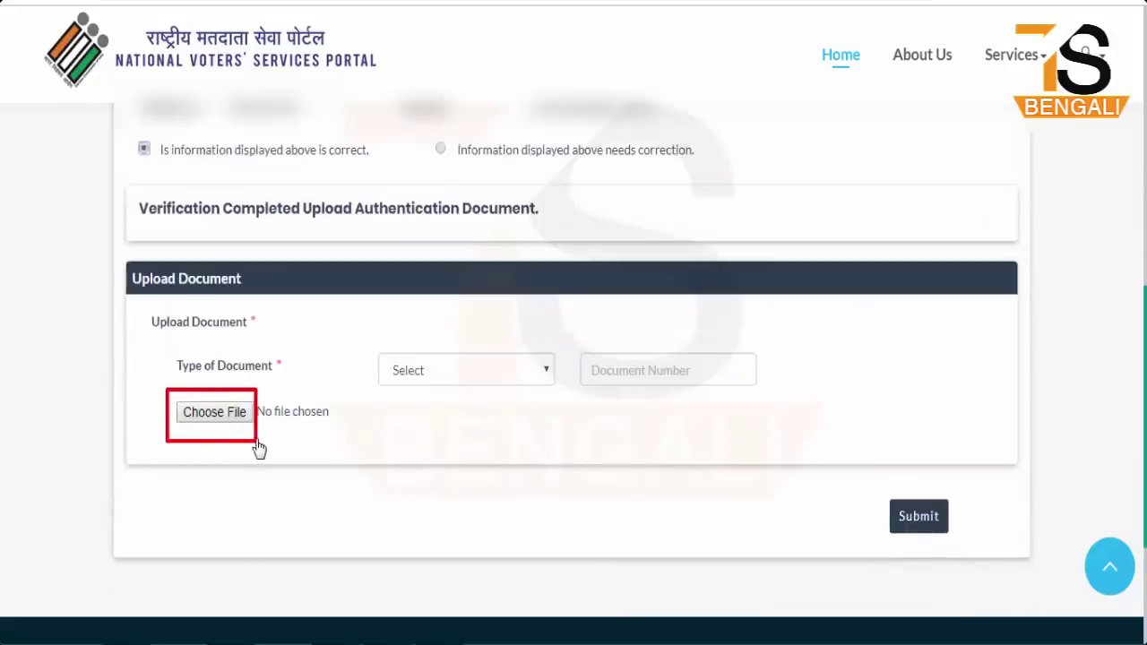
pyautogui.click(473, 383)
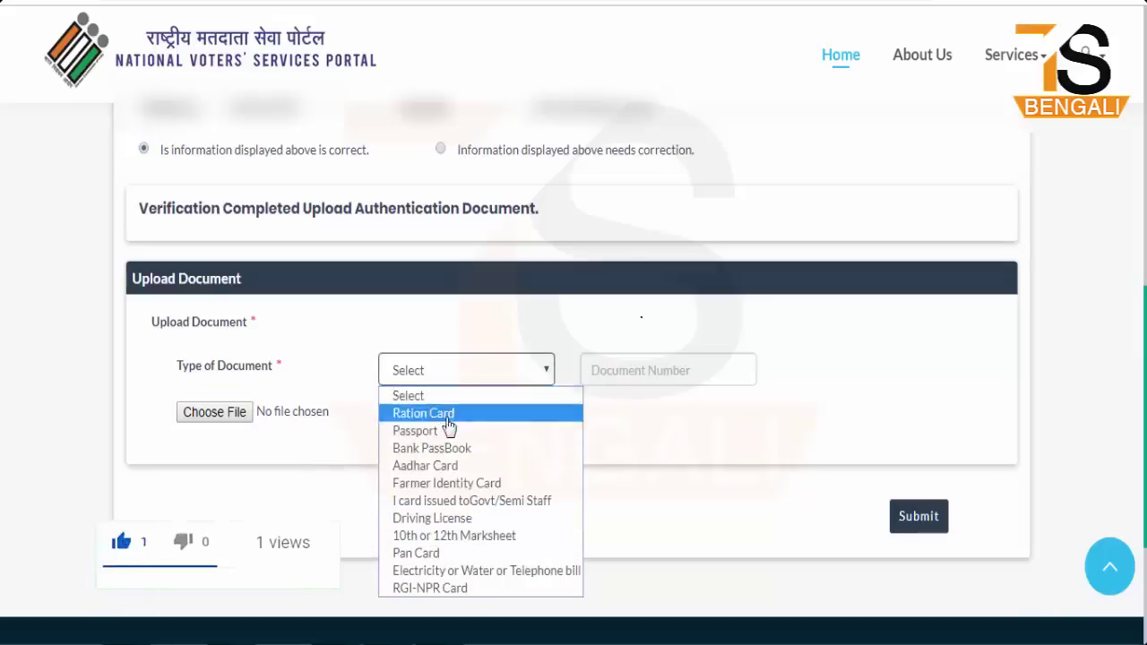
pyautogui.click(436, 552)
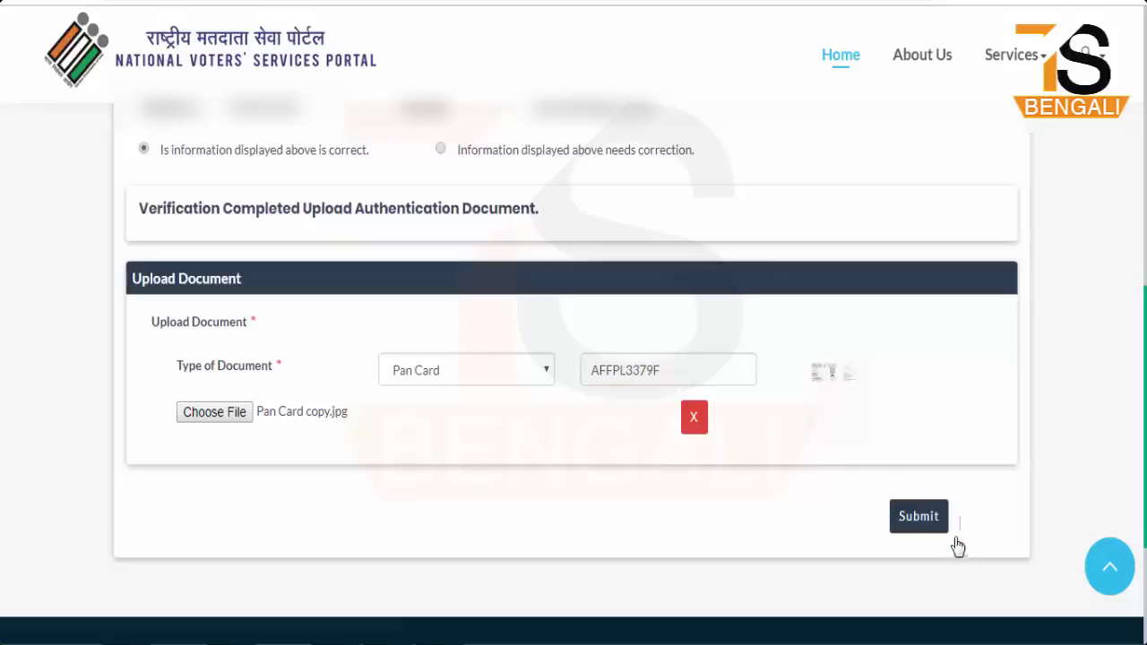
pyautogui.click(924, 520)
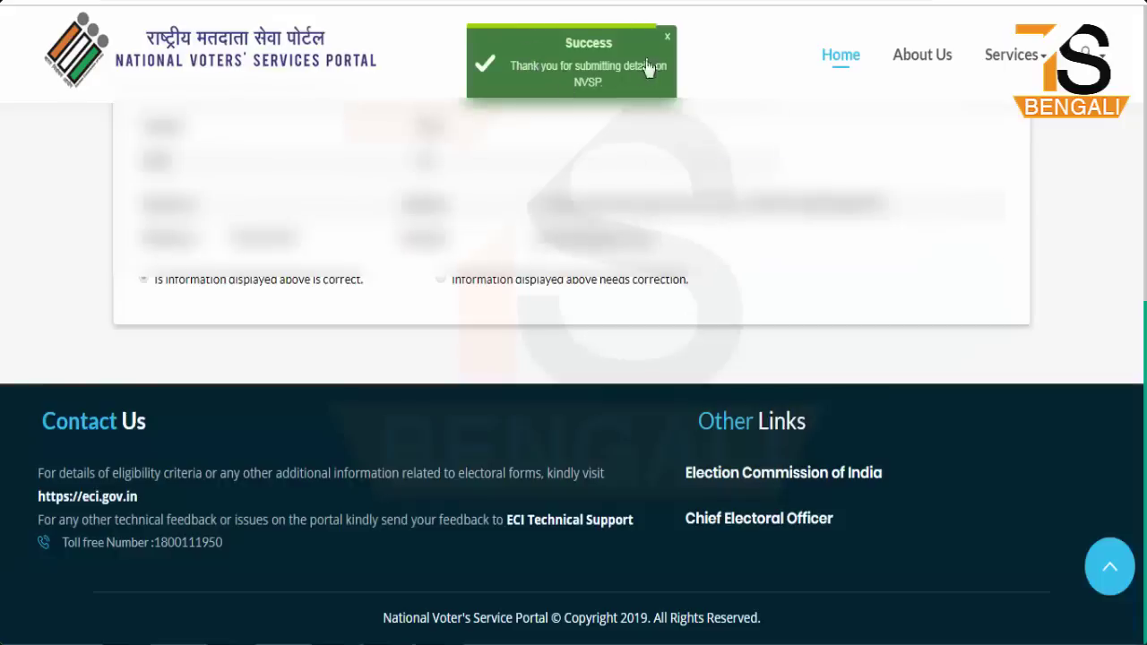
pyautogui.click(648, 69)
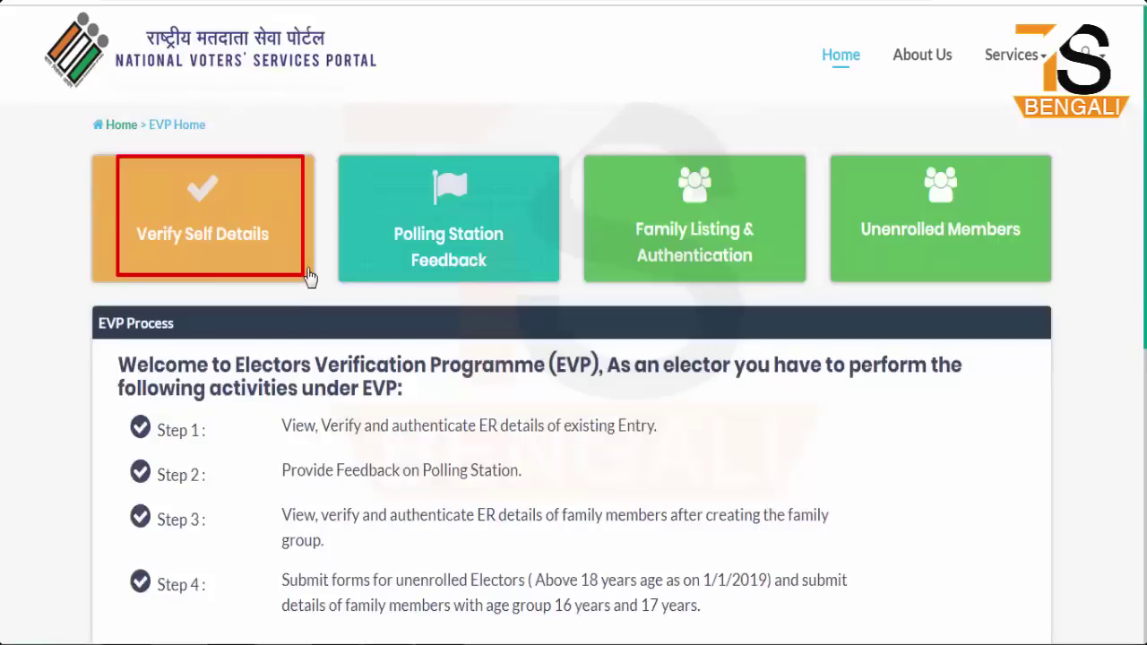
# Open Polling Station Feedback in the Electors Verification Programme and review its YES/NO questions
pyautogui.moveTo(358, 155)
pyautogui.mouseDown()
pyautogui.moveTo(404, 210)
pyautogui.moveTo(519, 304)
pyautogui.moveTo(527, 288)
pyautogui.mouseUp()
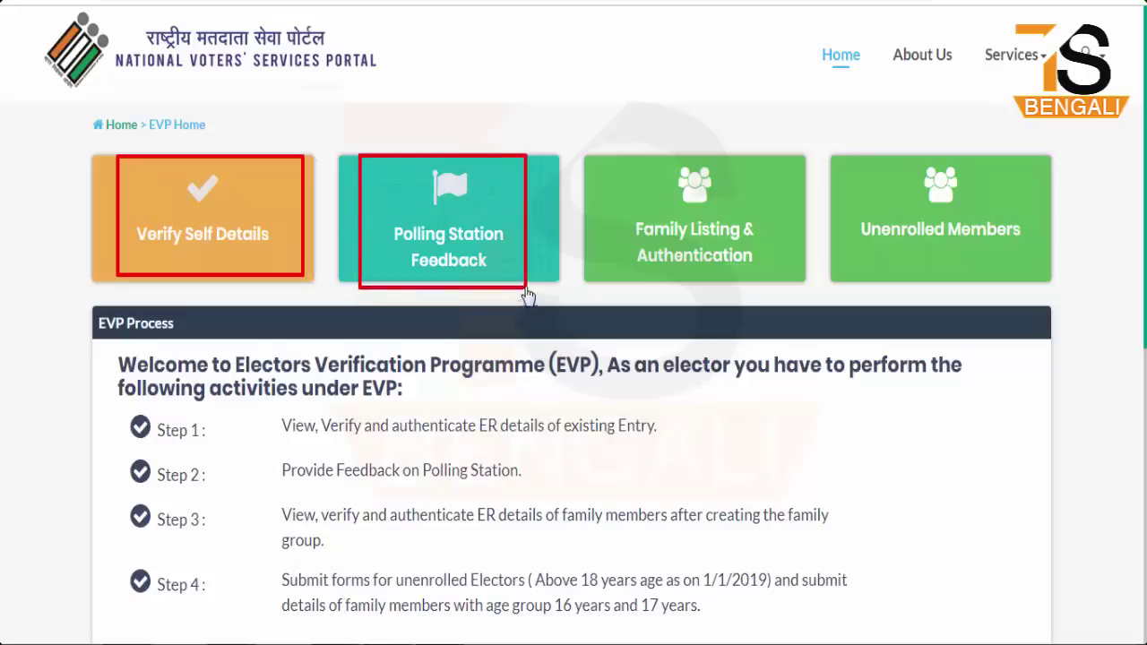
pyautogui.click(486, 261)
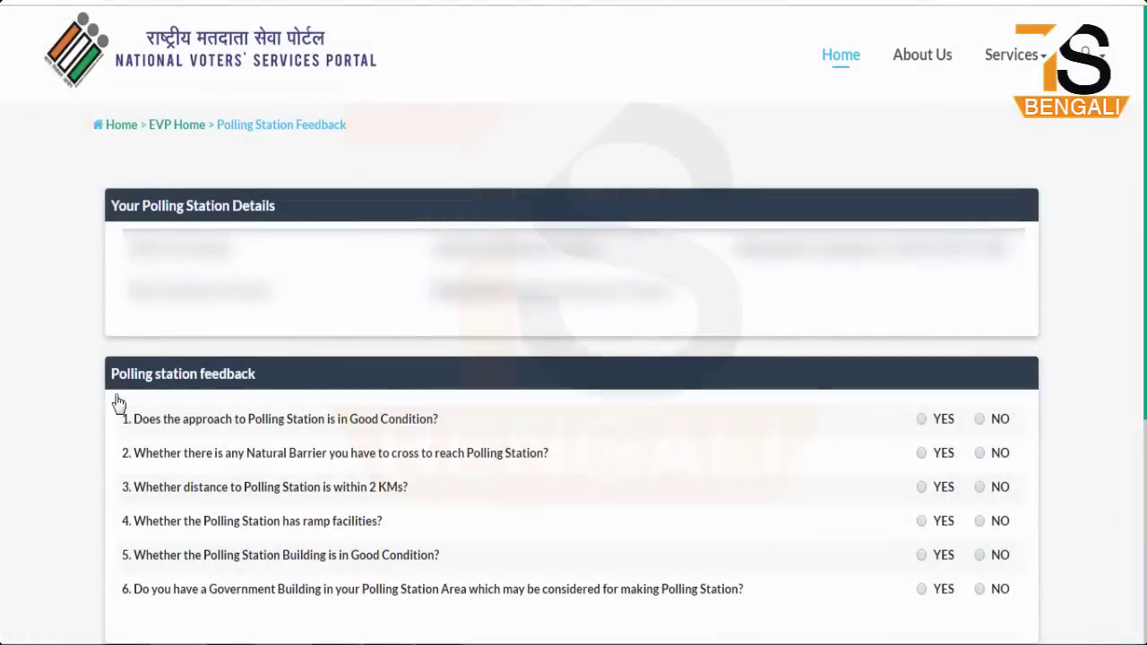
pyautogui.moveTo(108, 387)
pyautogui.mouseDown()
pyautogui.moveTo(632, 619)
pyautogui.moveTo(1040, 633)
pyautogui.mouseUp()
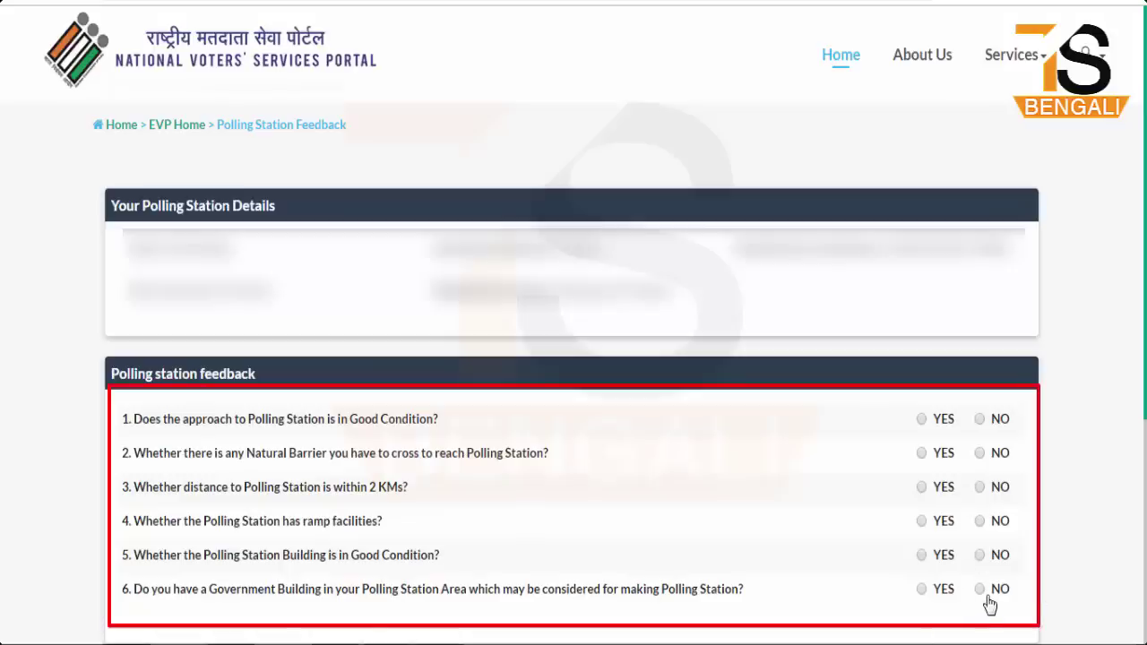
pyautogui.scroll(-1, 990, 605)
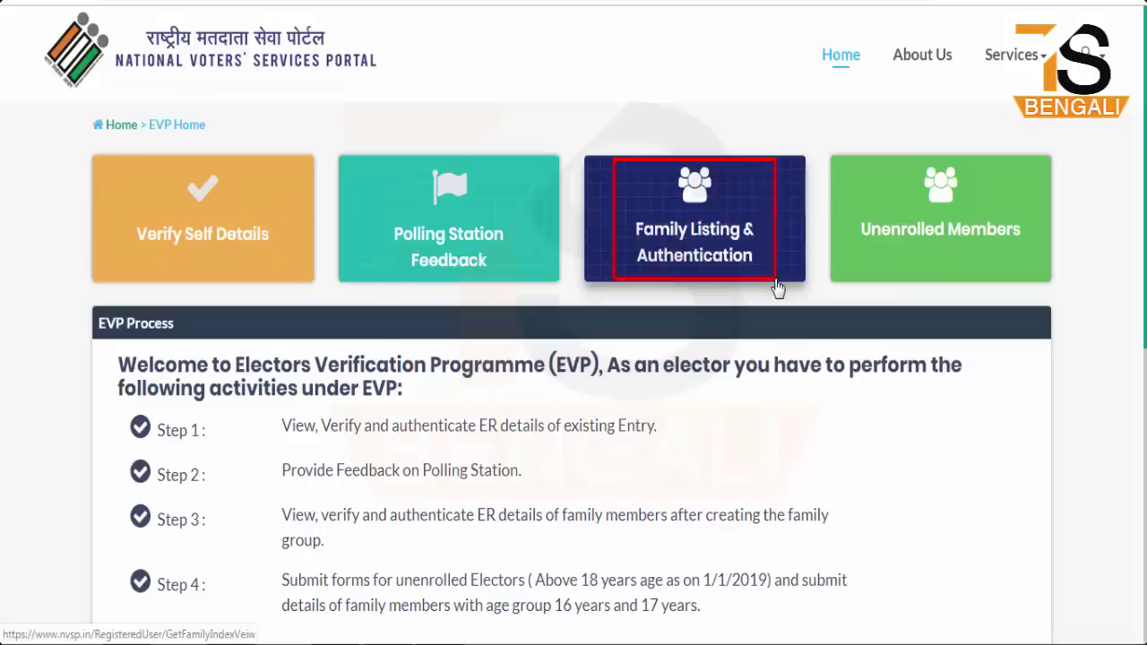
# Open Family Listing & Authentication, examine the Family Listing form, and return to the Family Listing and Family Verification options
pyautogui.click(706, 229)
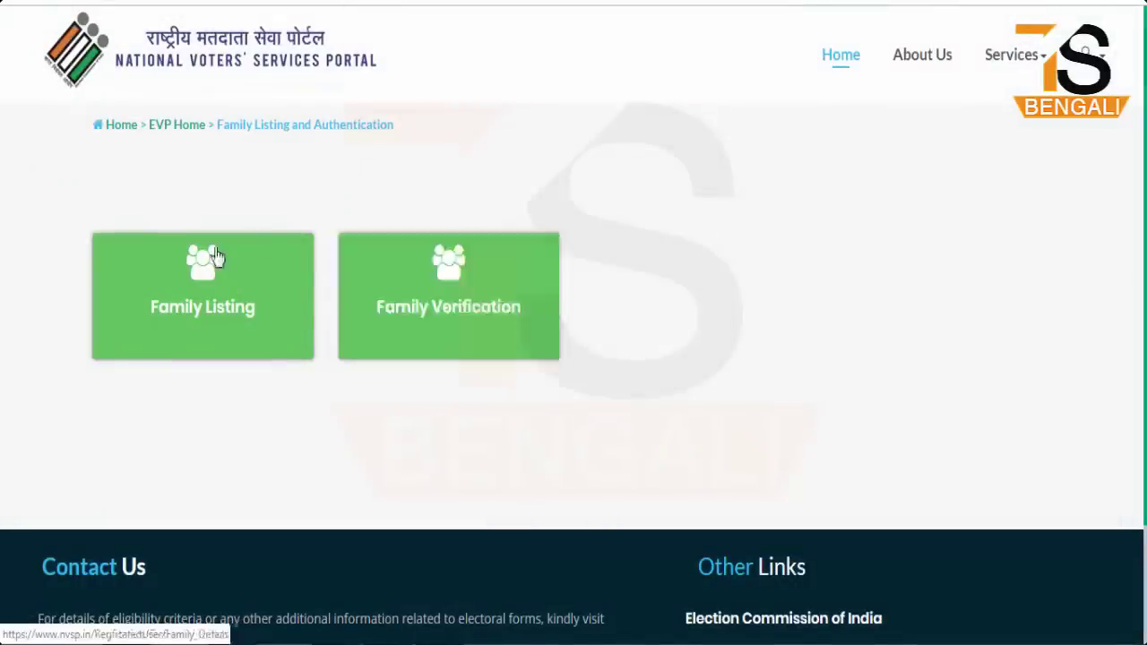
pyautogui.moveTo(129, 241); pyautogui.dragTo(299, 358)
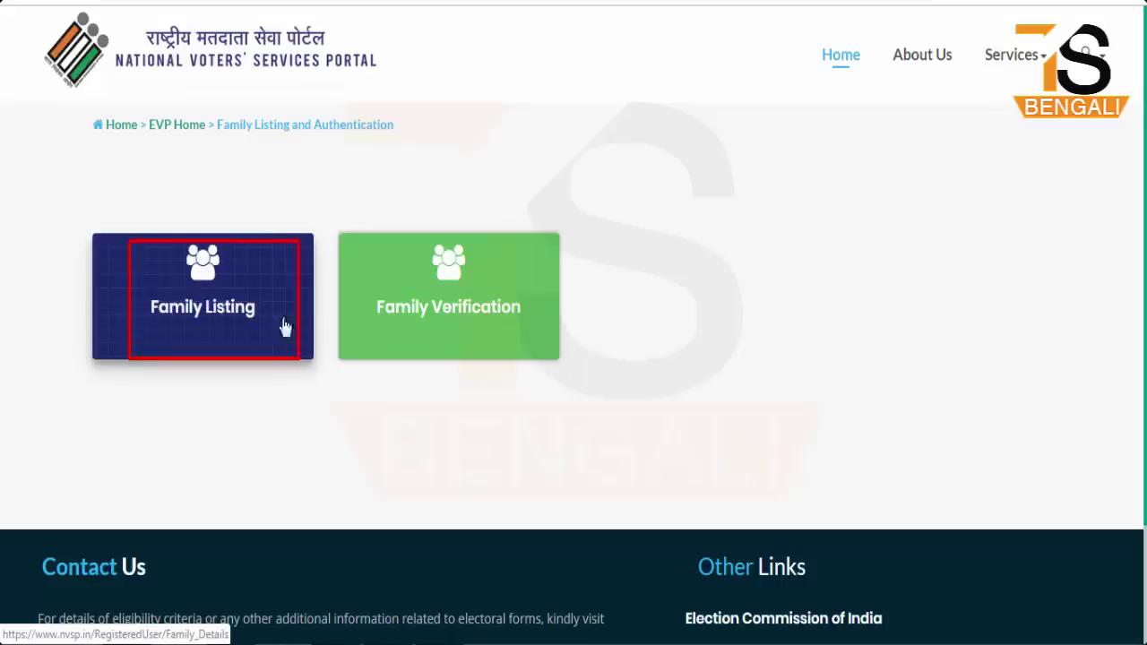
pyautogui.click(220, 310)
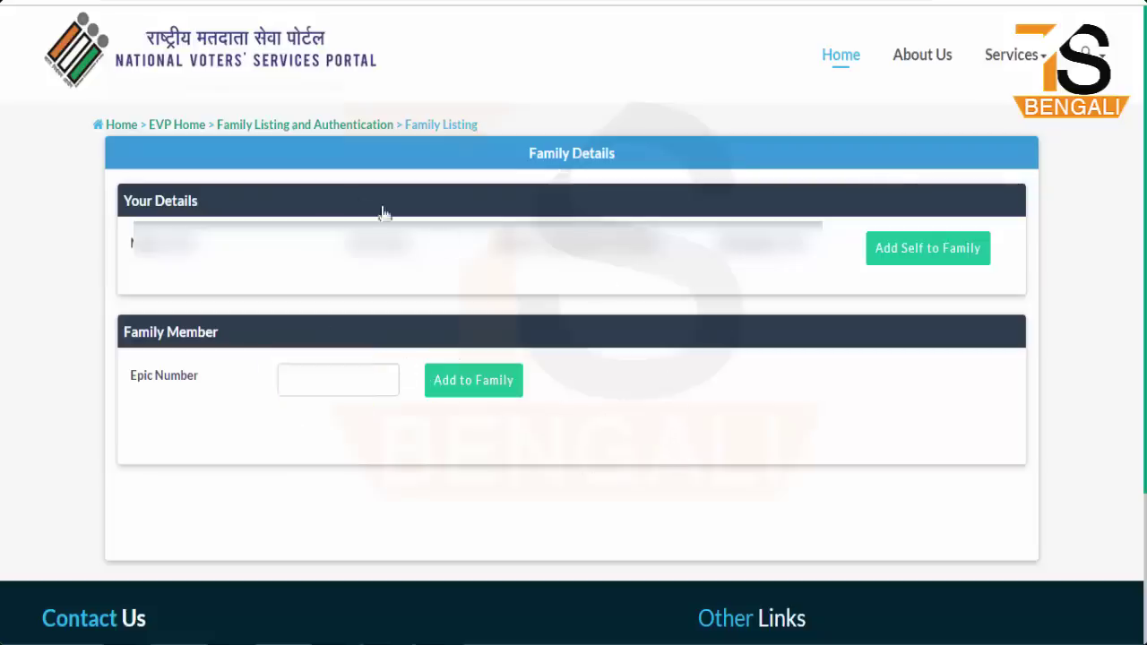
pyautogui.click(305, 125)
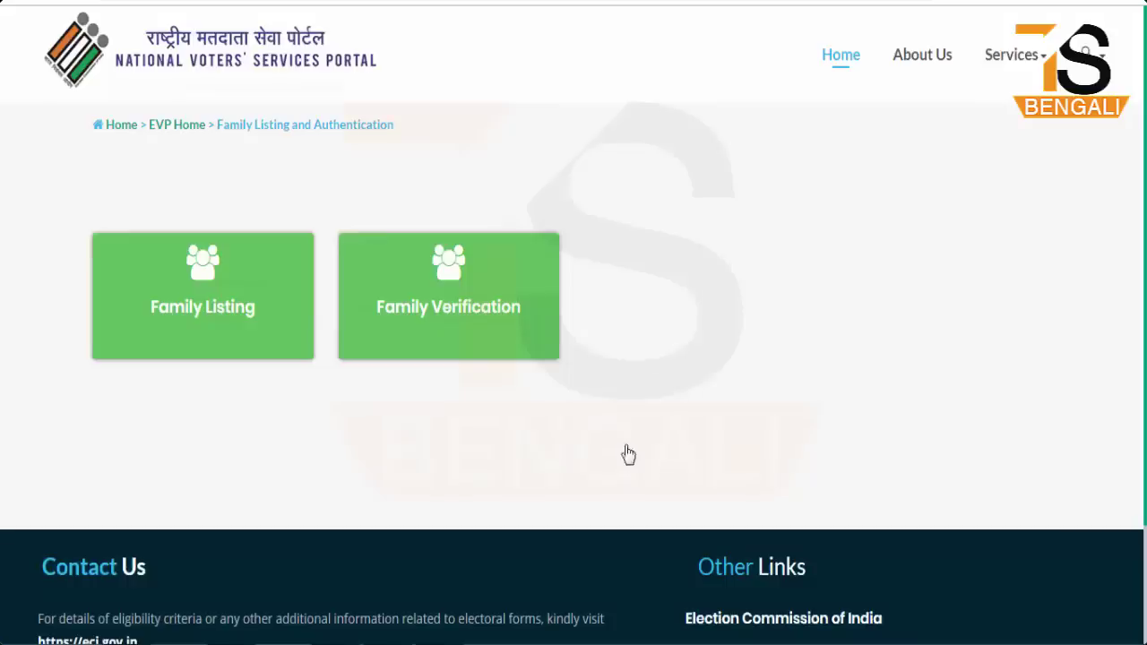
pyautogui.moveTo(357, 237)
pyautogui.mouseDown()
pyautogui.moveTo(525, 351)
pyautogui.moveTo(541, 354)
pyautogui.moveTo(543, 342)
pyautogui.mouseUp()
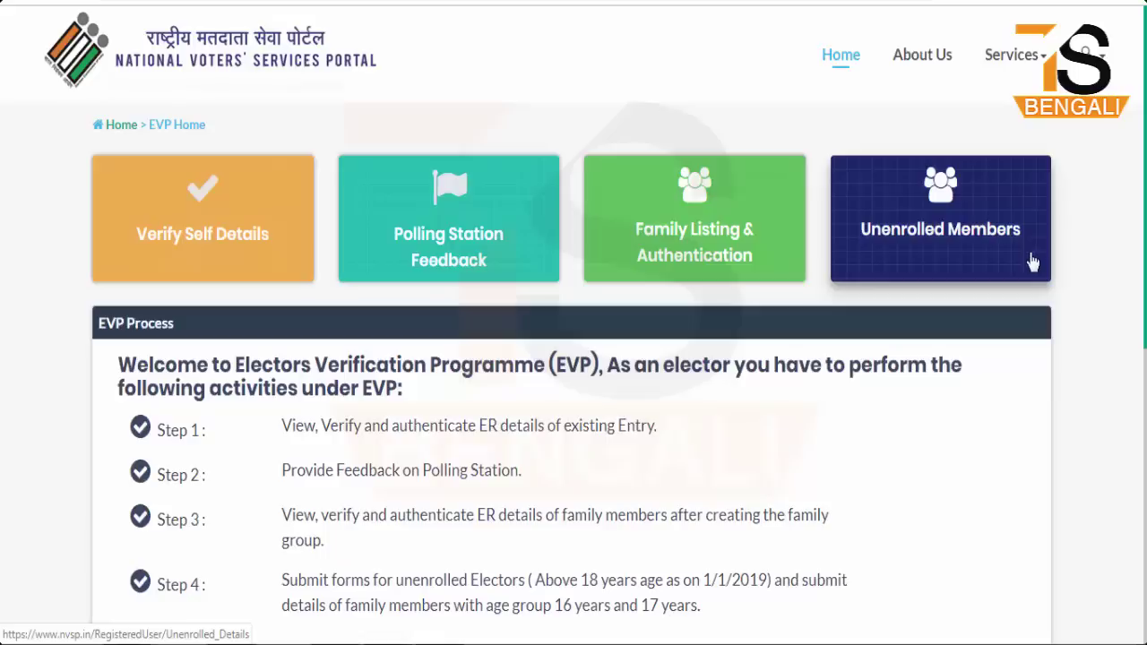
# Open Unenrolled Members, examine its Date Of Birth and Age fields, and return to the portal's home page
pyautogui.click(982, 244)
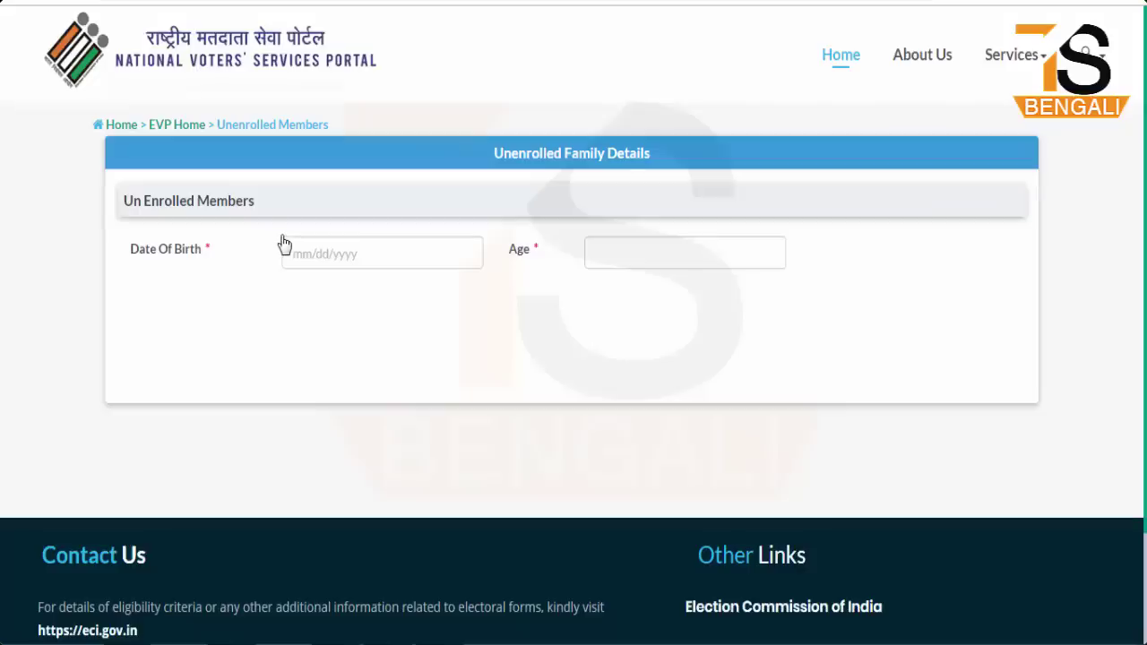
pyautogui.moveTo(277, 229); pyautogui.dragTo(392, 277)
pyautogui.moveTo(582, 232)
pyautogui.mouseDown()
pyautogui.moveTo(633, 283)
pyautogui.moveTo(714, 284)
pyautogui.mouseUp()
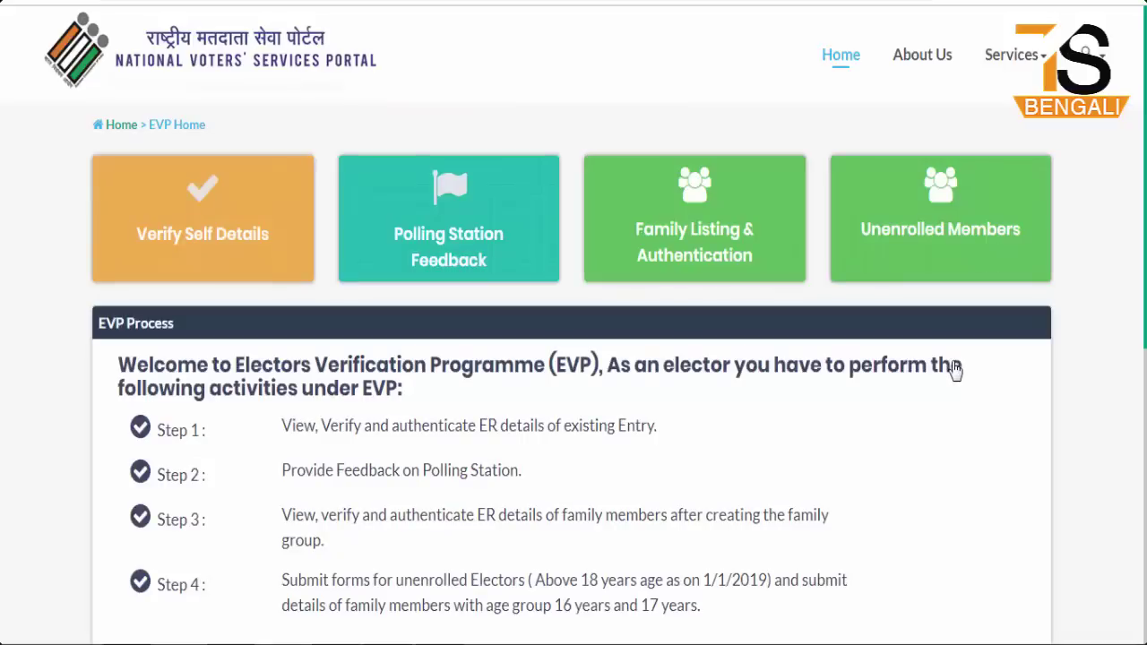
pyautogui.click(841, 57)
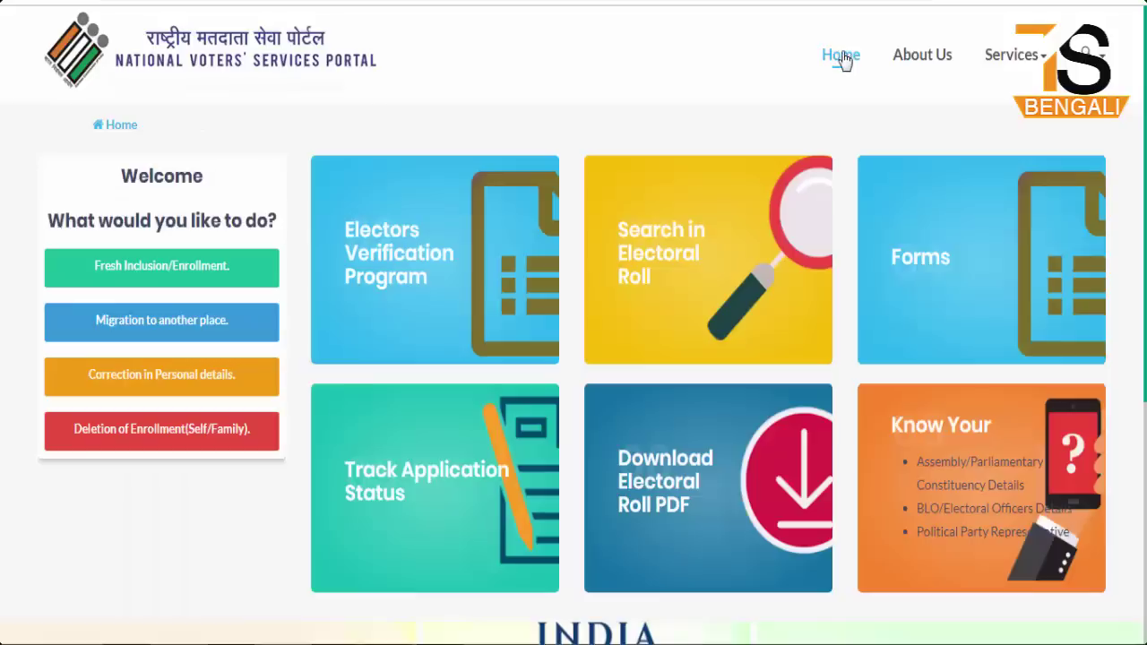